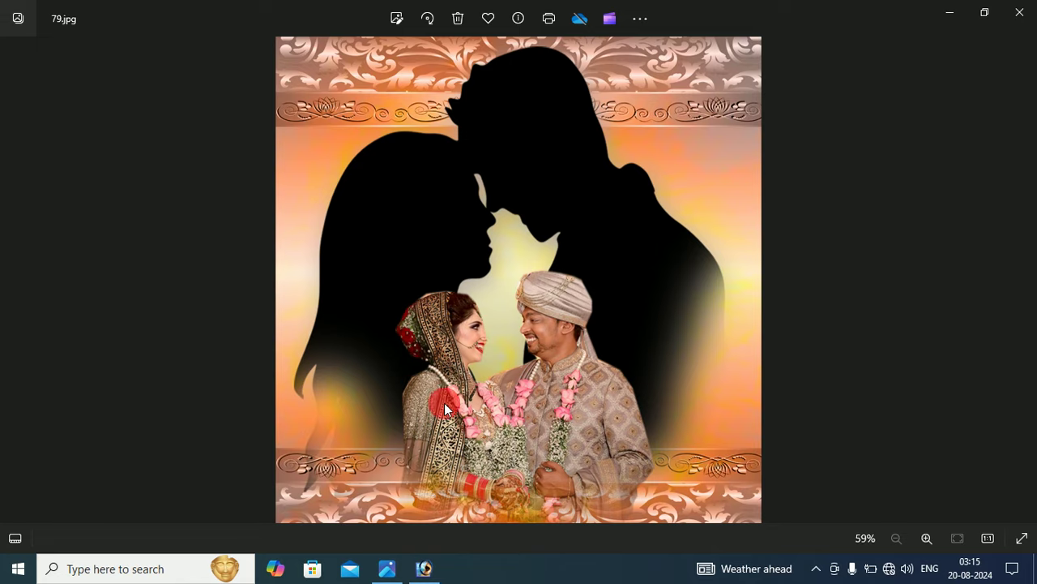
Step: Leave the Windows Photos preview of 79.jpg and bring the empty Photoshop workspace forward
{"action": "left_click", "coordinate": [377, 472]}
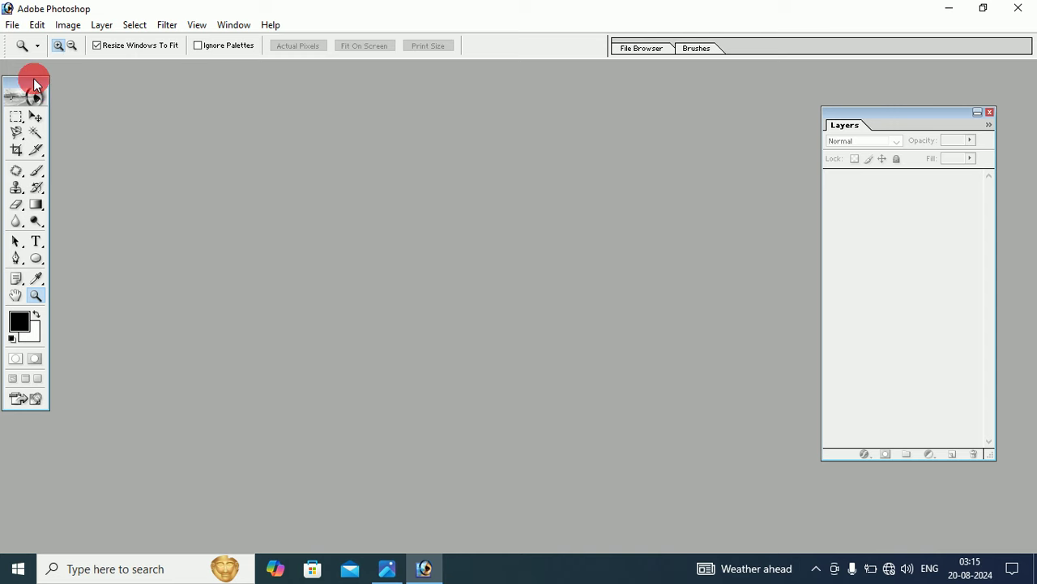
Step: Create a new 1080 × 1080 px, 72 ppi RGB document with white contents
{"action": "left_click", "coordinate": [14, 25]}
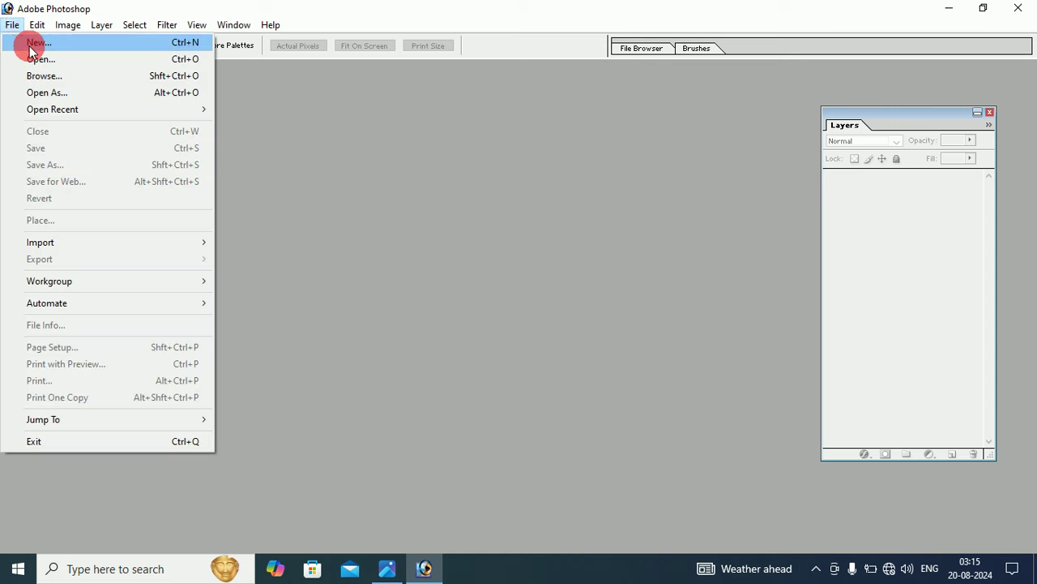
{"action": "left_click", "coordinate": [32, 44]}
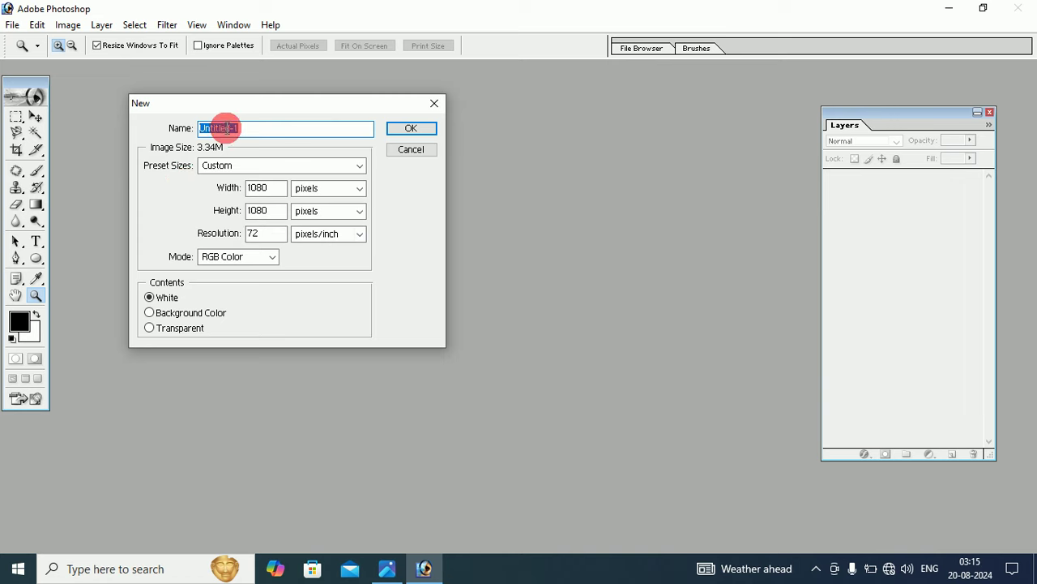
{"action": "left_click_drag", "start_coordinate": [180, 126], "coordinate": [263, 133]}
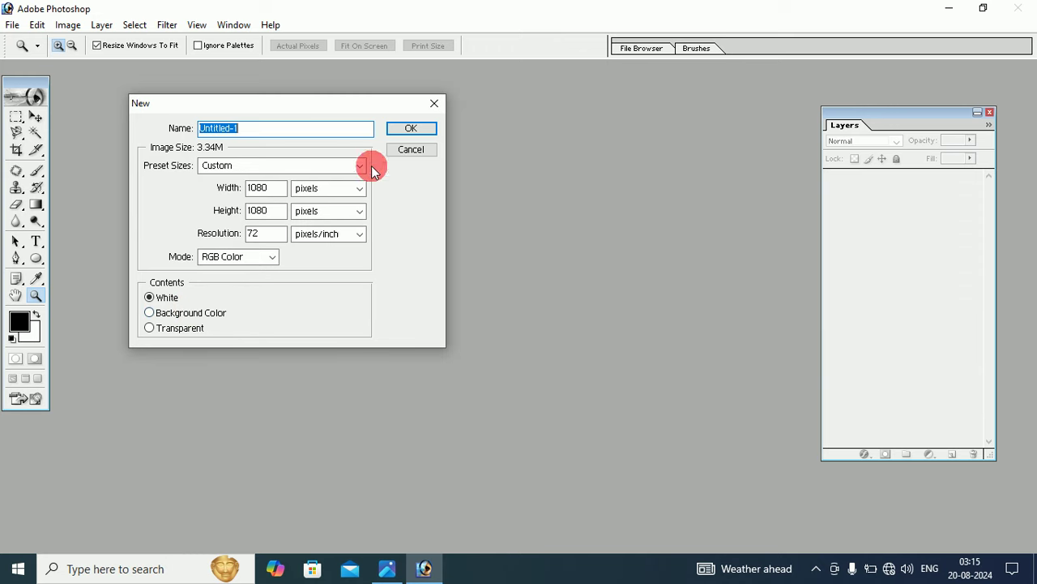
{"action": "left_click", "coordinate": [399, 130]}
{"action": "mouse_move", "coordinate": [316, 81]}
{"action": "left_mouse_down"}
{"action": "mouse_move", "coordinate": [385, 82]}
{"action": "mouse_move", "coordinate": [376, 73]}
{"action": "left_mouse_up"}
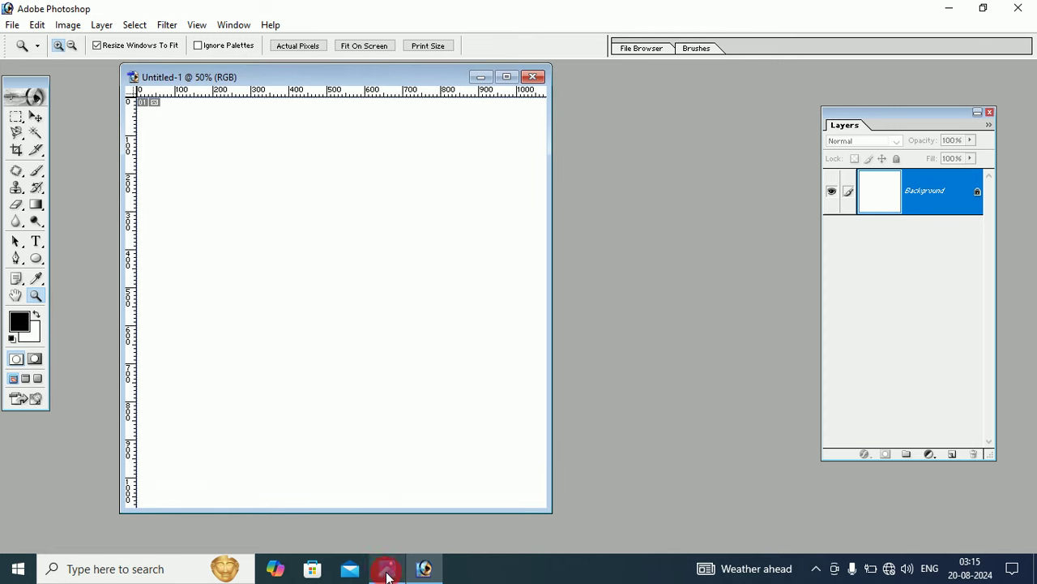
Step: Open the fiery image pic33 from the 3 photos folder
{"action": "left_click", "coordinate": [12, 25]}
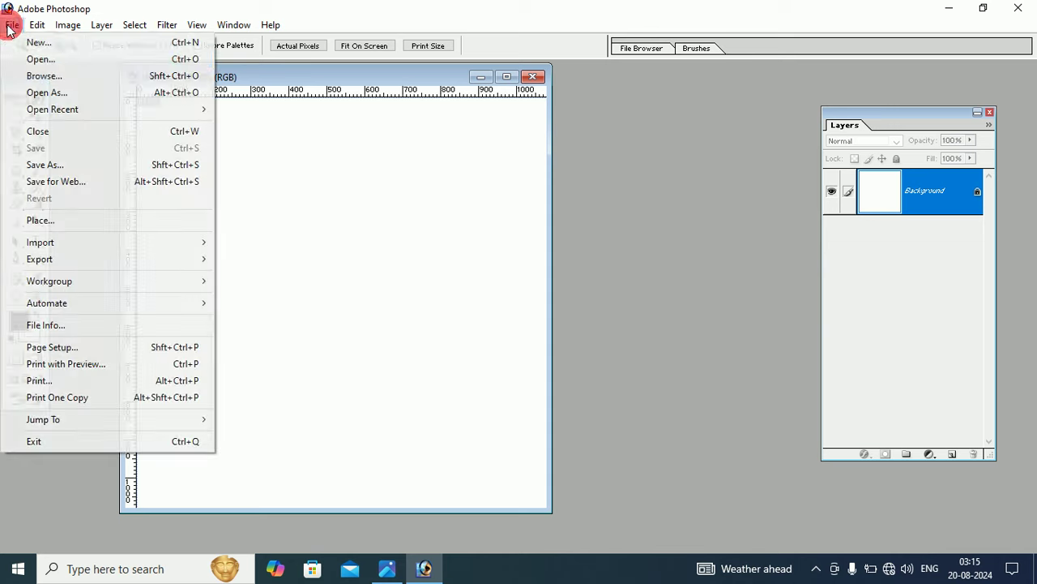
{"action": "left_click", "coordinate": [33, 58]}
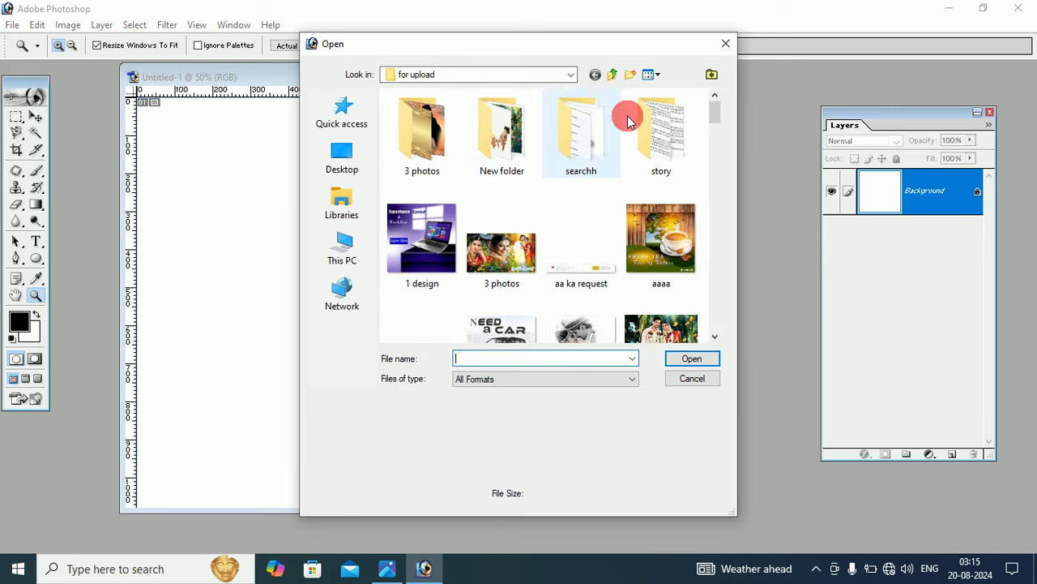
{"action": "double_click", "coordinate": [423, 134]}
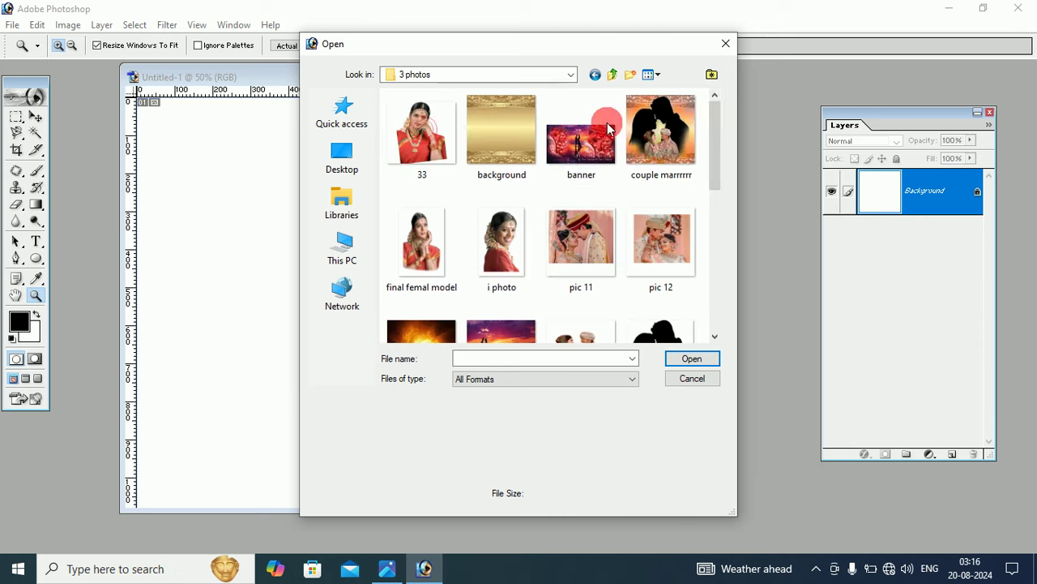
{"action": "left_click_drag", "start_coordinate": [715, 117], "coordinate": [714, 165]}
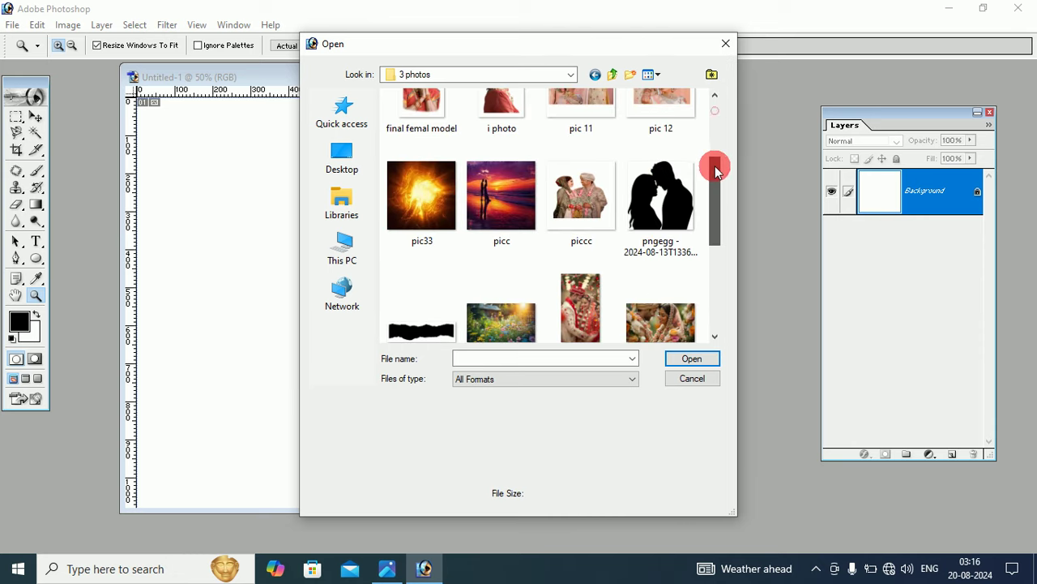
{"action": "left_click", "coordinate": [427, 190]}
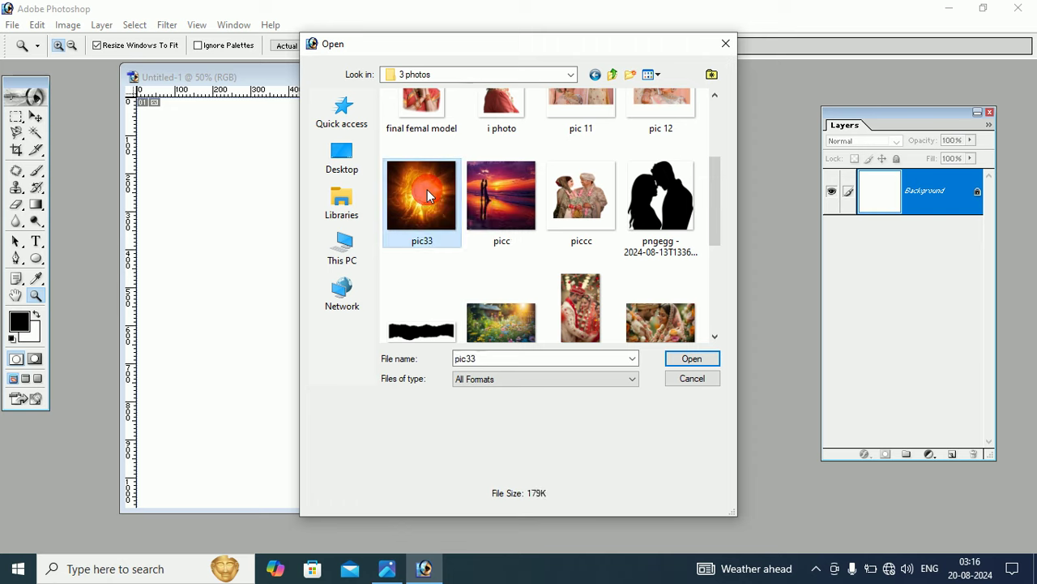
{"action": "left_click", "coordinate": [693, 360]}
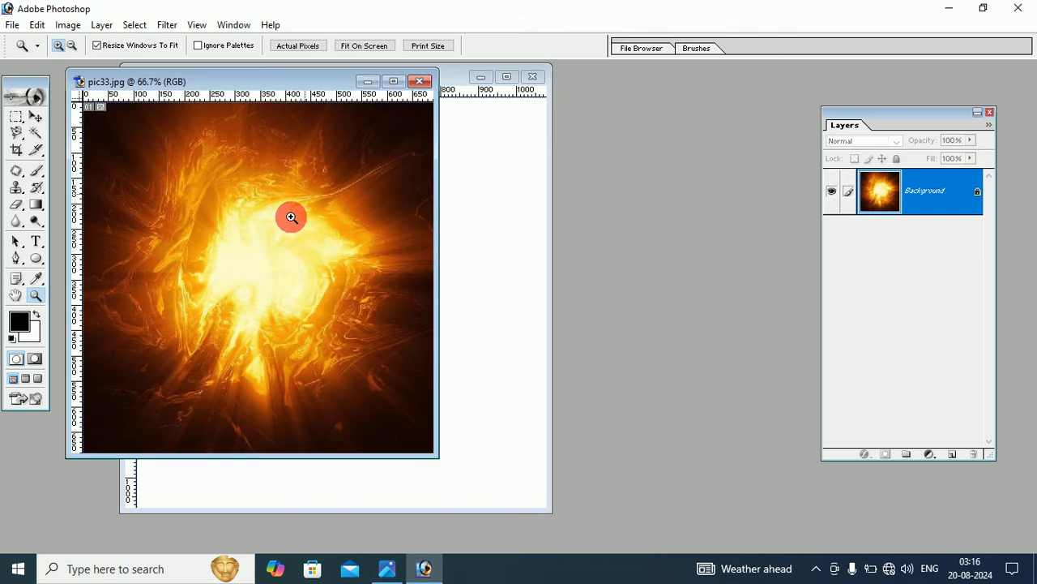
Step: Copy pic33 onto Untitled-1, scale it up to fill the canvas, and close pic33.jpg
{"action": "left_click", "coordinate": [35, 116]}
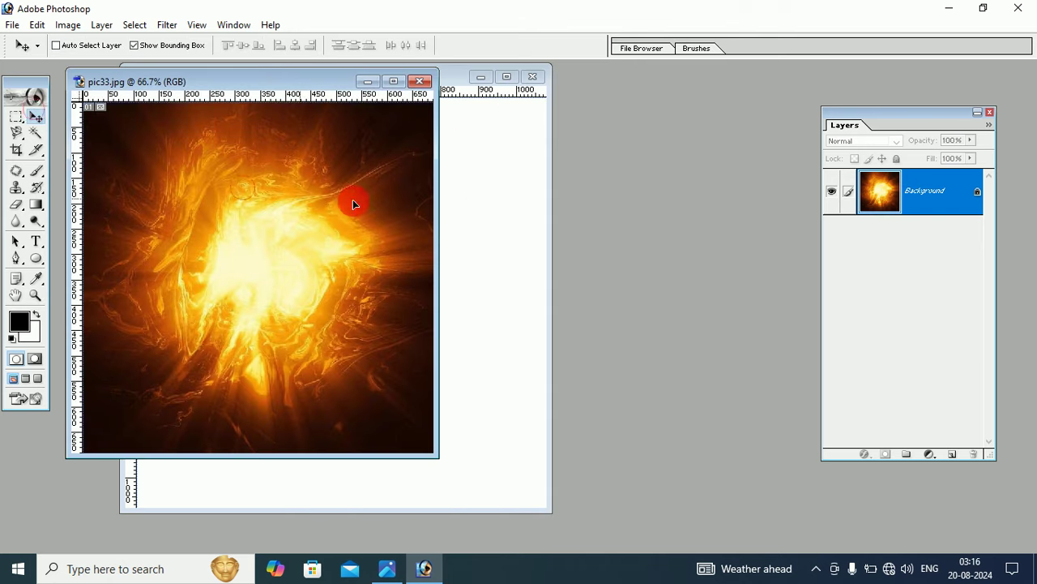
{"action": "left_click_drag", "start_coordinate": [353, 200], "coordinate": [207, 175]}
{"action": "key", "text": "ctrl+t"}
{"action": "left_click_drag", "start_coordinate": [403, 361], "coordinate": [554, 506]}
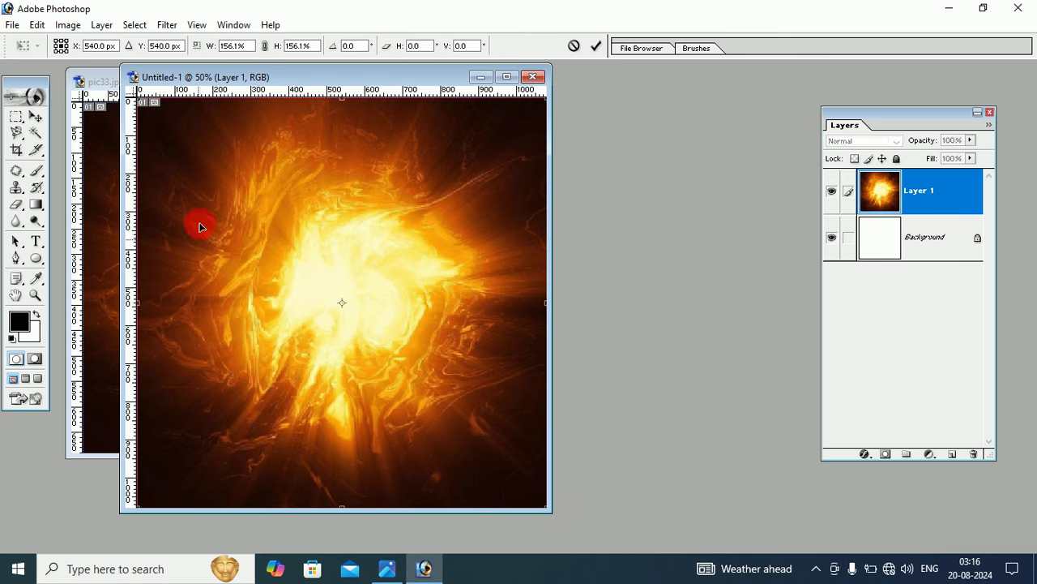
{"action": "left_click", "coordinate": [35, 116]}
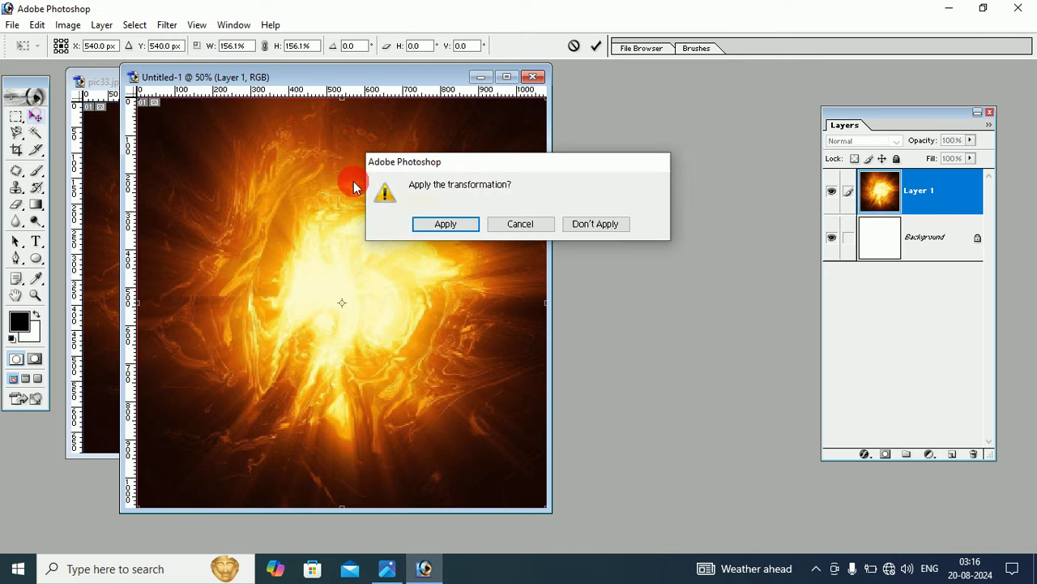
{"action": "left_click", "coordinate": [445, 224]}
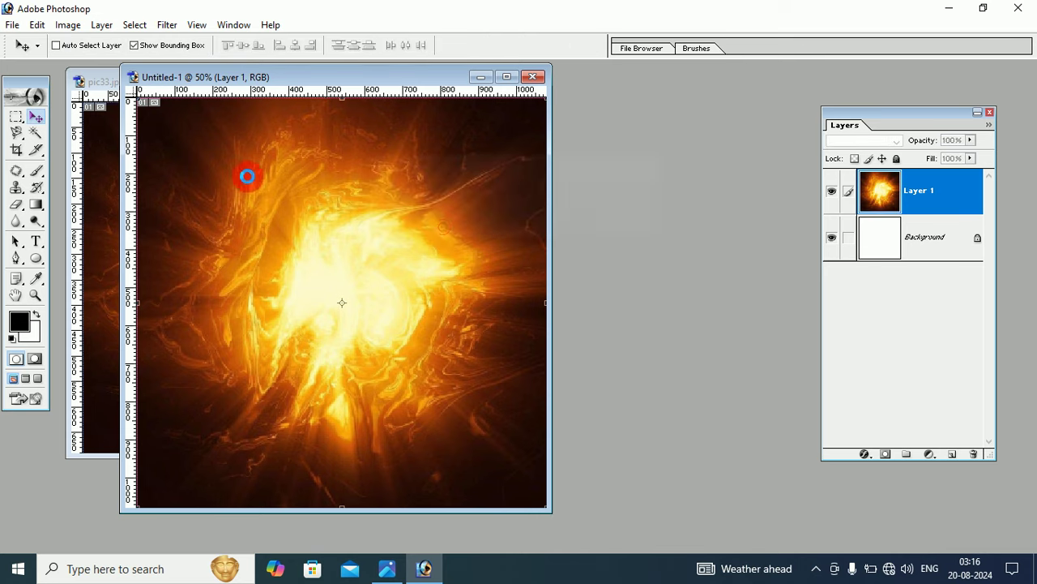
{"action": "left_click", "coordinate": [98, 79]}
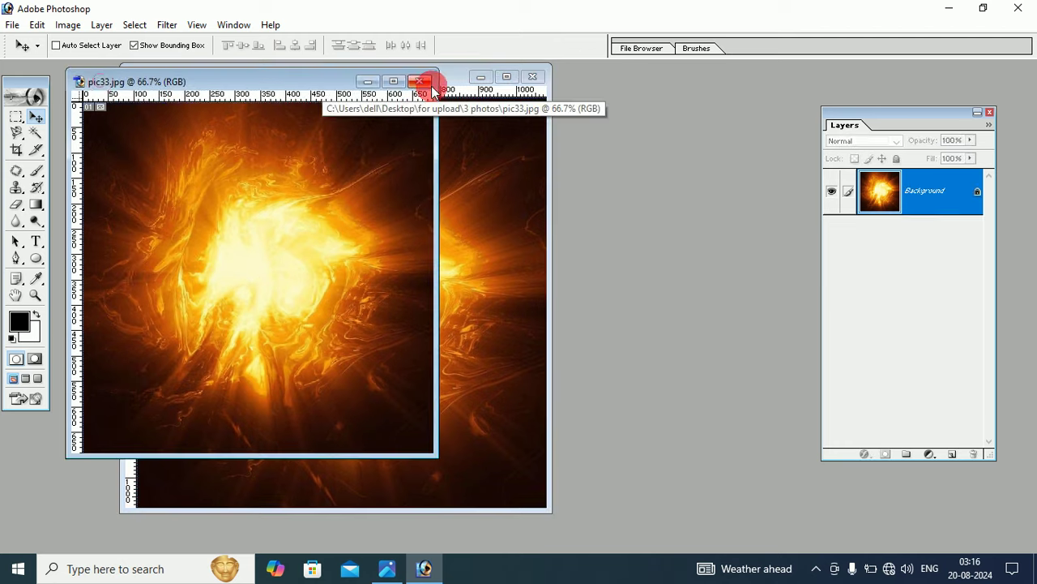
{"action": "left_click", "coordinate": [416, 80]}
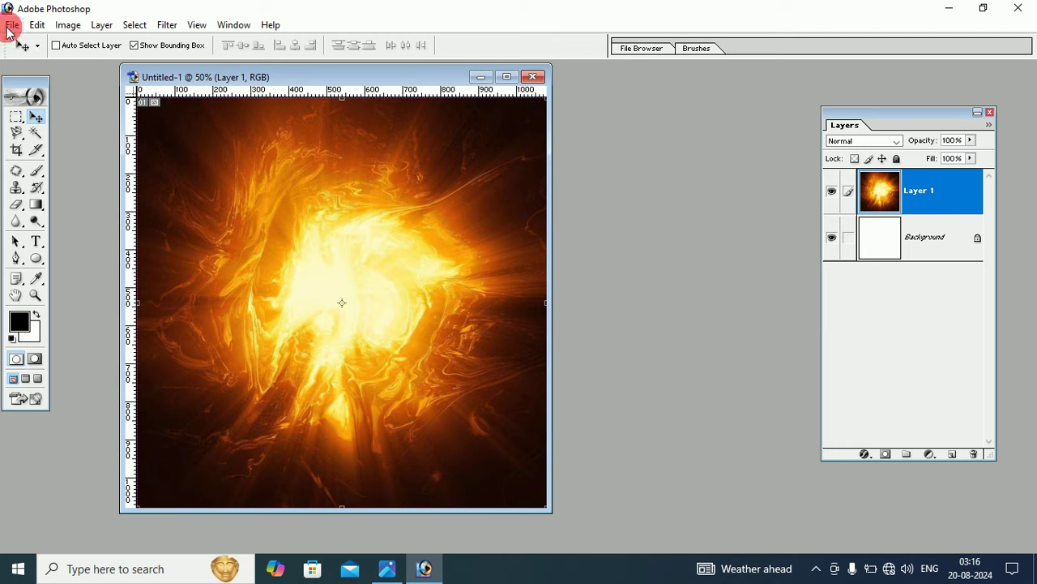
Step: Open the gold ornamental image background.jpg
{"action": "left_click", "coordinate": [12, 24]}
{"action": "left_click", "coordinate": [28, 59]}
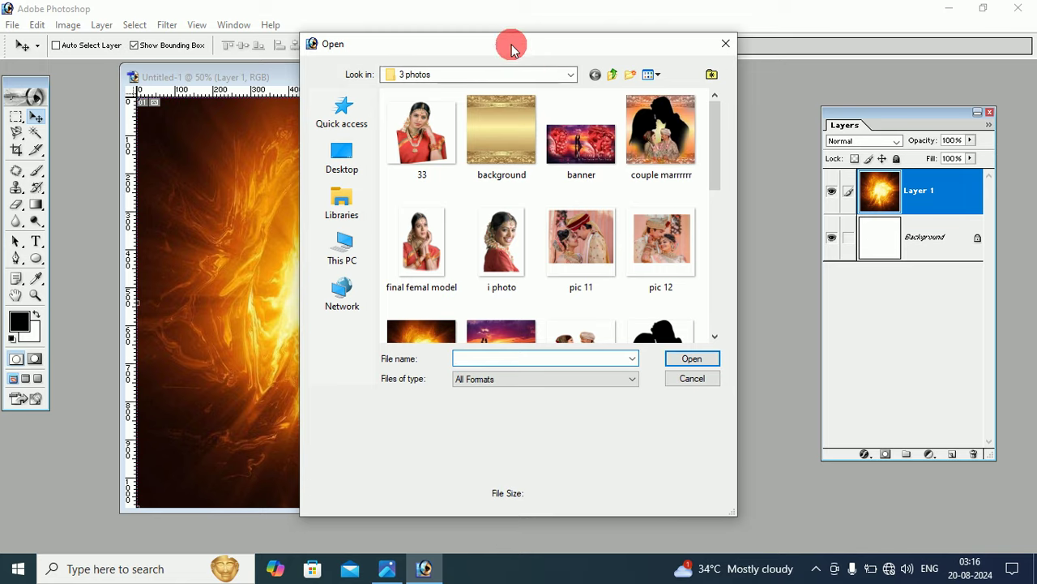
{"action": "left_click_drag", "start_coordinate": [511, 44], "coordinate": [362, 50]}
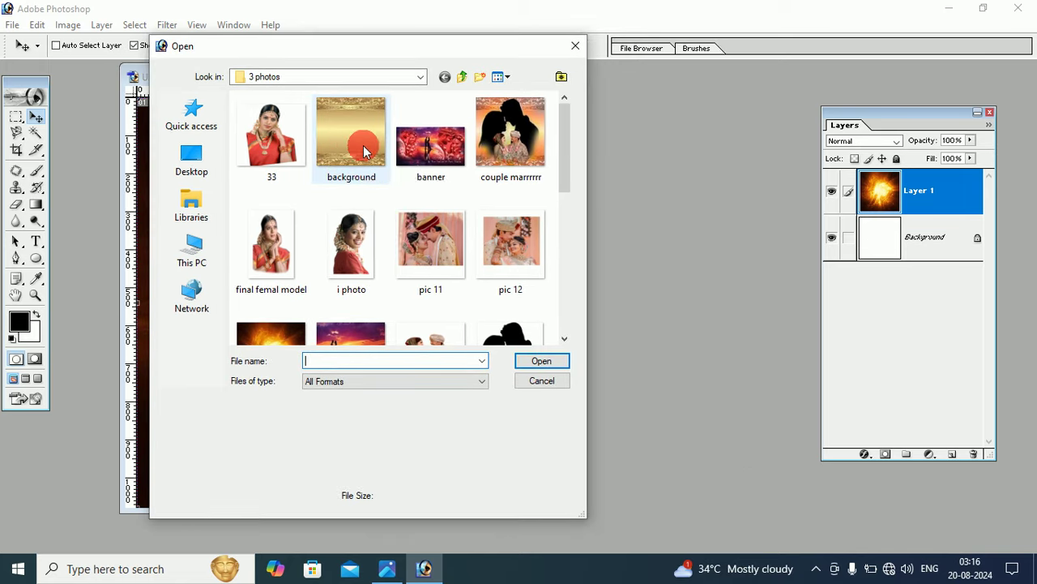
{"action": "left_click", "coordinate": [352, 142]}
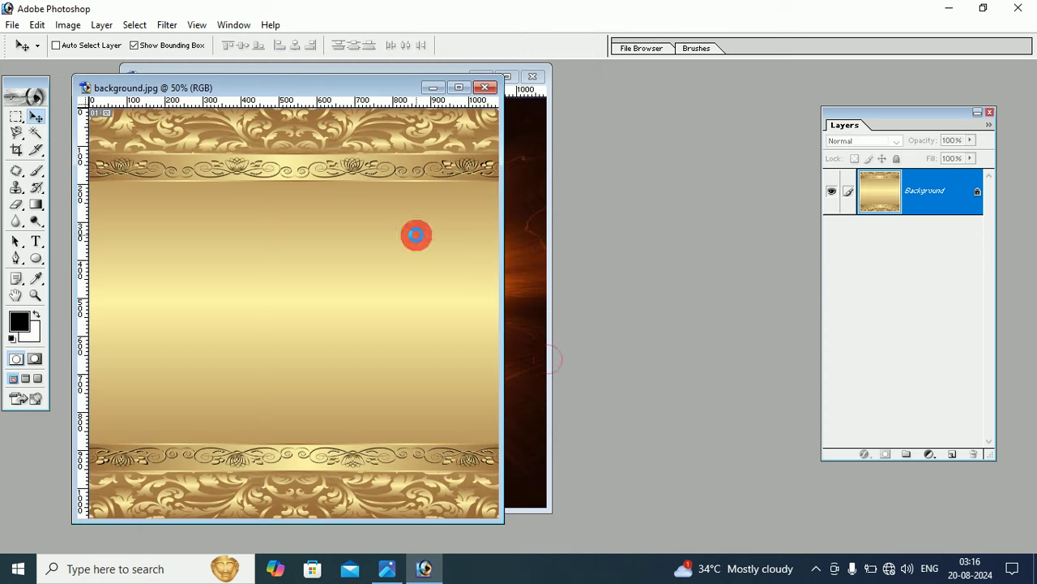
{"action": "left_click", "coordinate": [279, 87]}
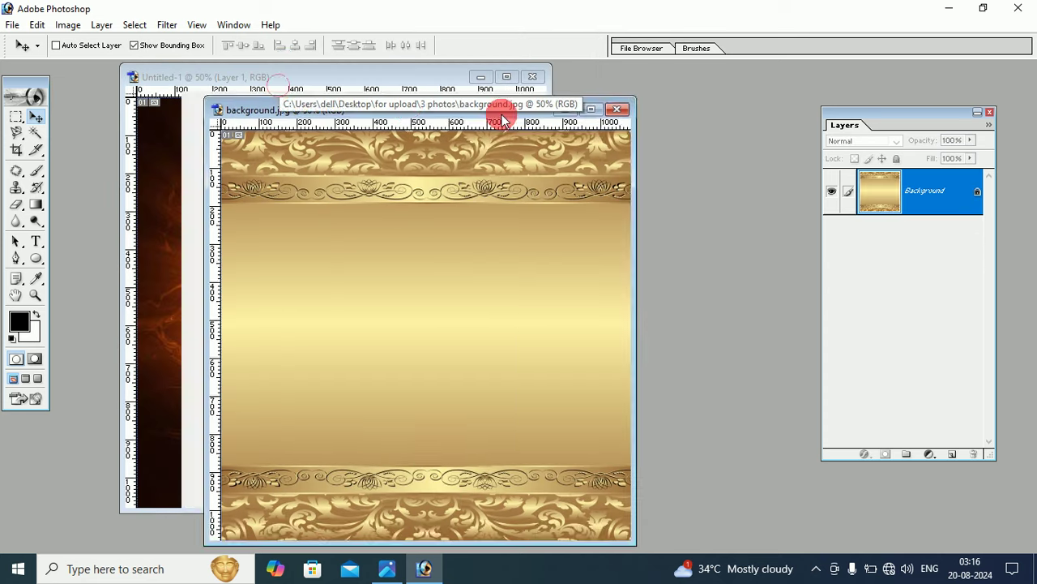
Step: Copy background.jpg onto the poster as Layer 2 and close its source file
{"action": "left_click_drag", "start_coordinate": [280, 87], "coordinate": [626, 124]}
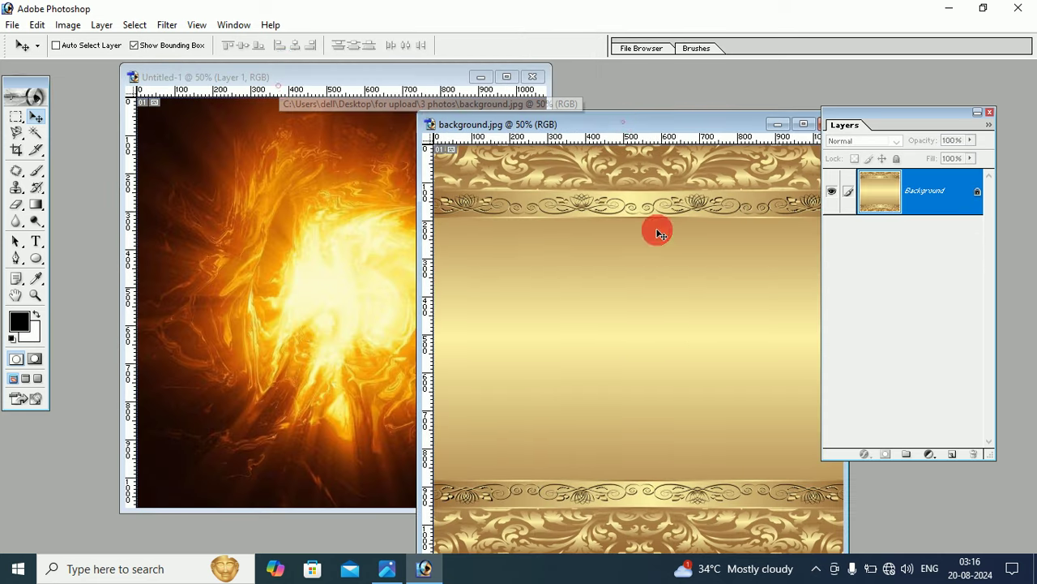
{"action": "mouse_move", "coordinate": [659, 301]}
{"action": "left_mouse_down"}
{"action": "mouse_move", "coordinate": [338, 241]}
{"action": "mouse_move", "coordinate": [371, 244]}
{"action": "mouse_move", "coordinate": [367, 256]}
{"action": "left_mouse_up"}
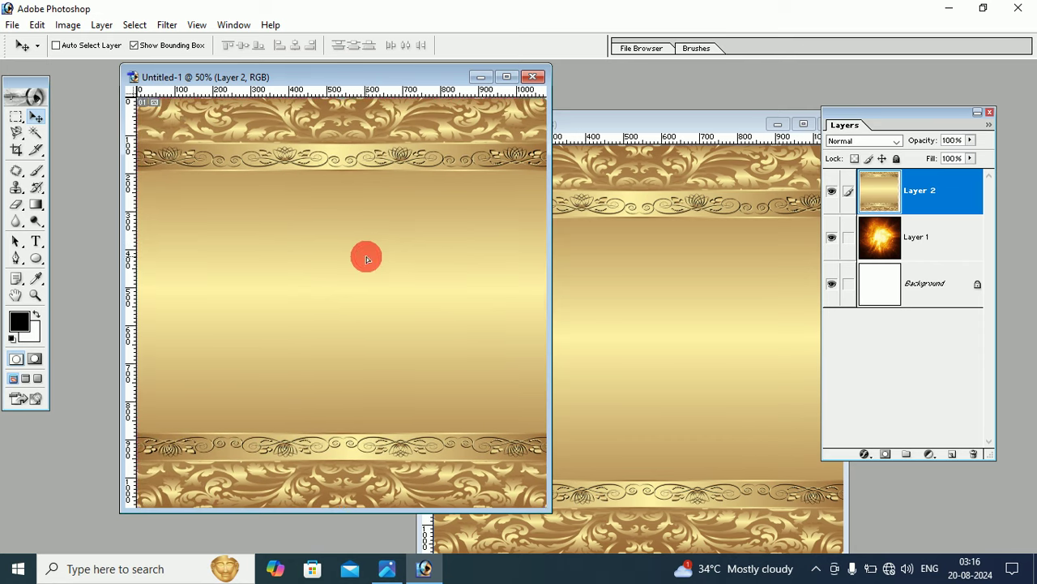
{"action": "left_click", "coordinate": [718, 122]}
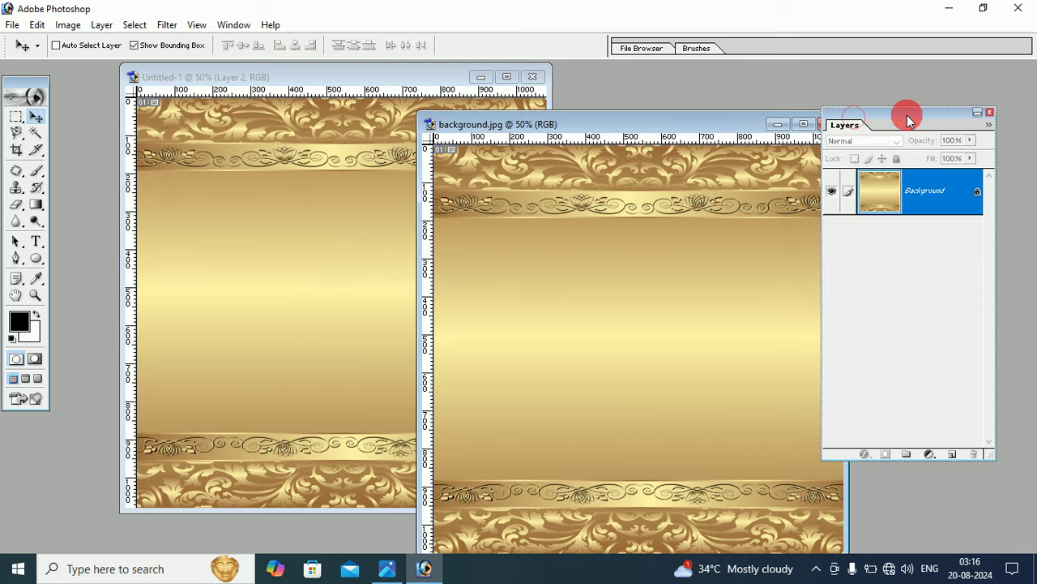
{"action": "left_click_drag", "start_coordinate": [907, 115], "coordinate": [907, 115]}
{"action": "left_click", "coordinate": [832, 124]}
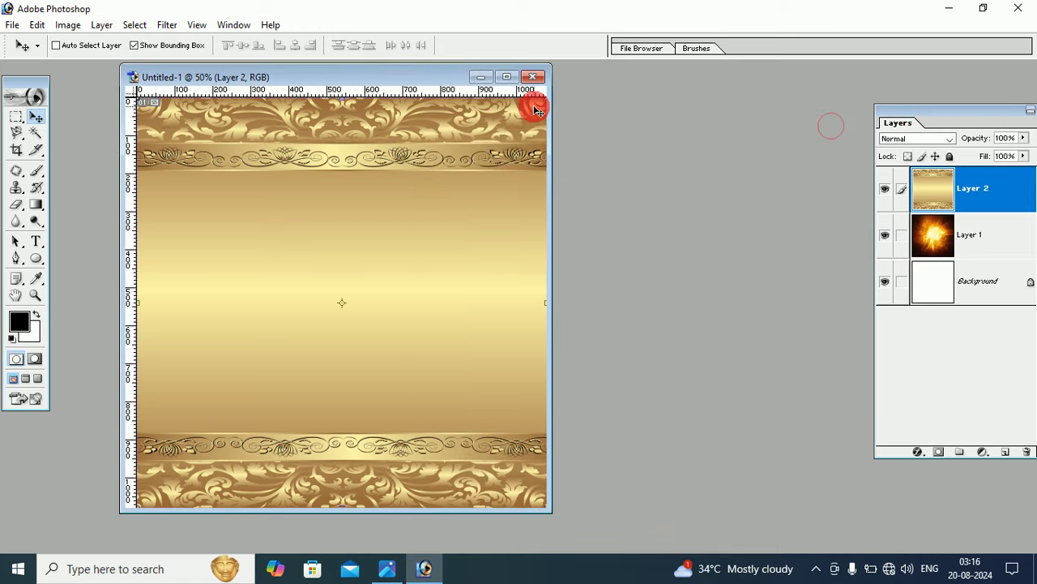
{"action": "left_click", "coordinate": [505, 75]}
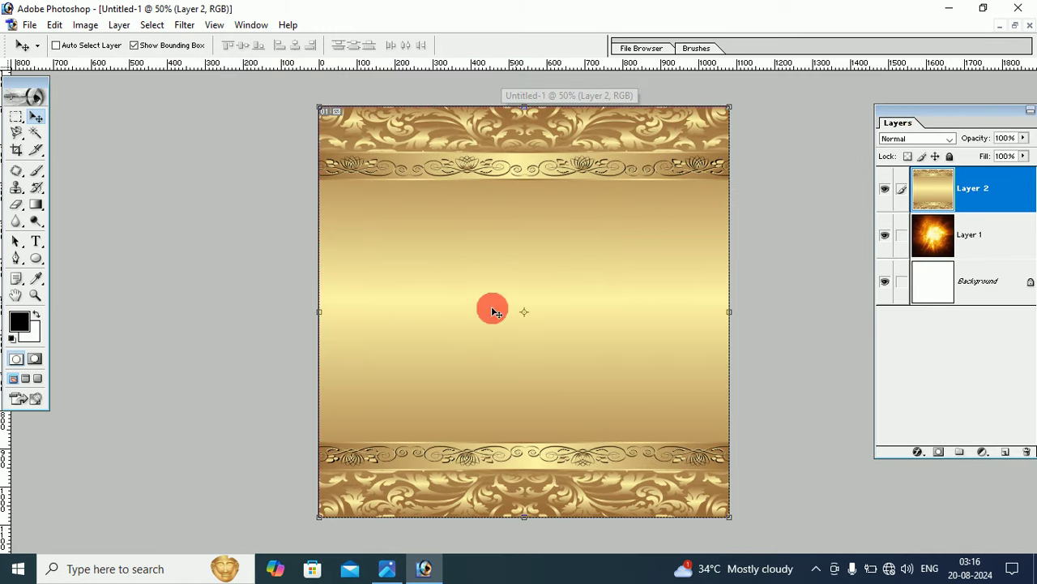
{"action": "left_click", "coordinate": [1015, 26]}
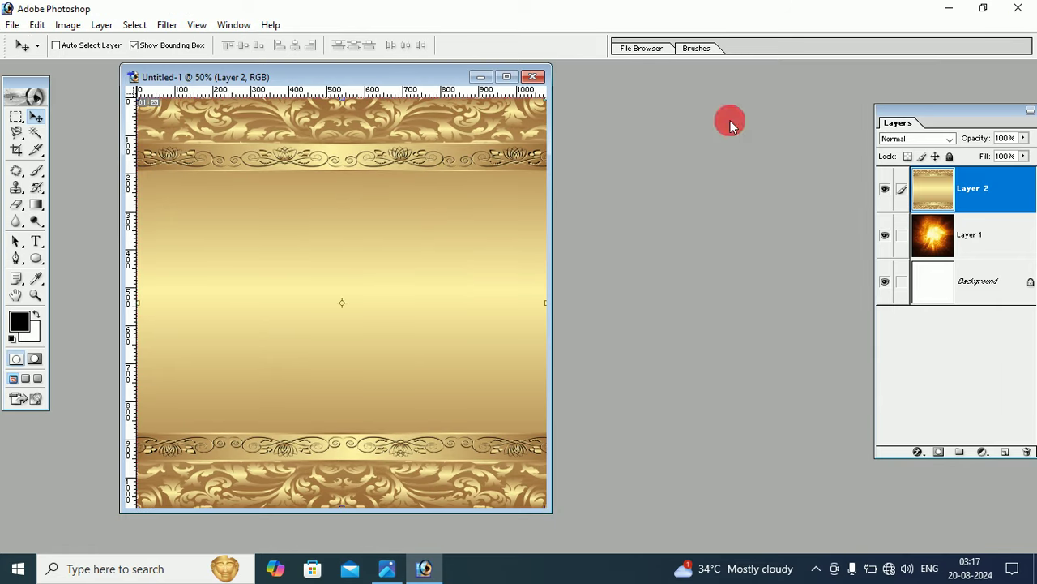
Step: Set Layer 2's blend mode to Luminosity, after trying Color, for an orange-tinted frame
{"action": "left_click_drag", "start_coordinate": [890, 111], "coordinate": [637, 86]}
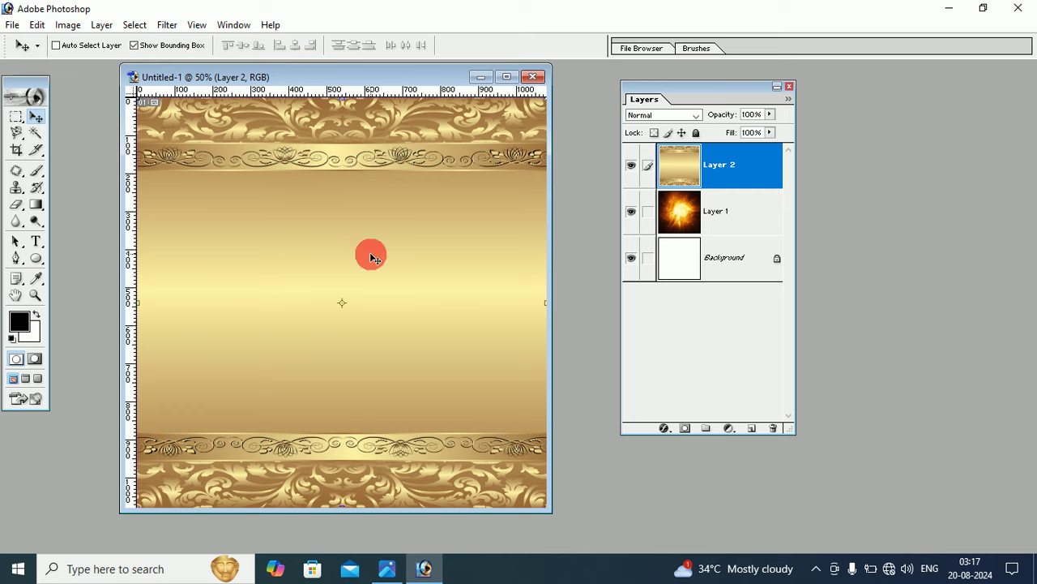
{"action": "left_click", "coordinate": [696, 118]}
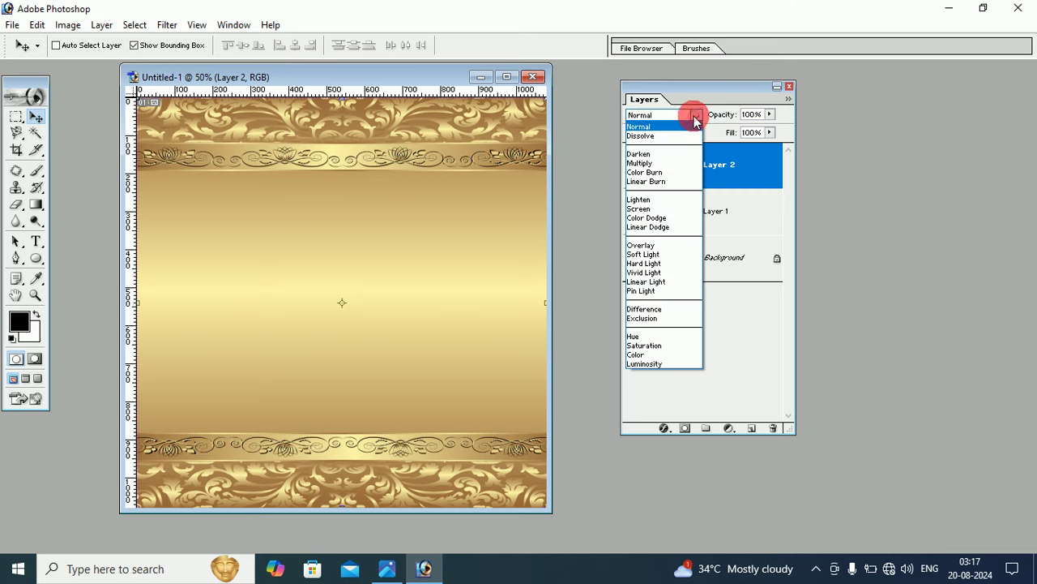
{"action": "left_click", "coordinate": [667, 355]}
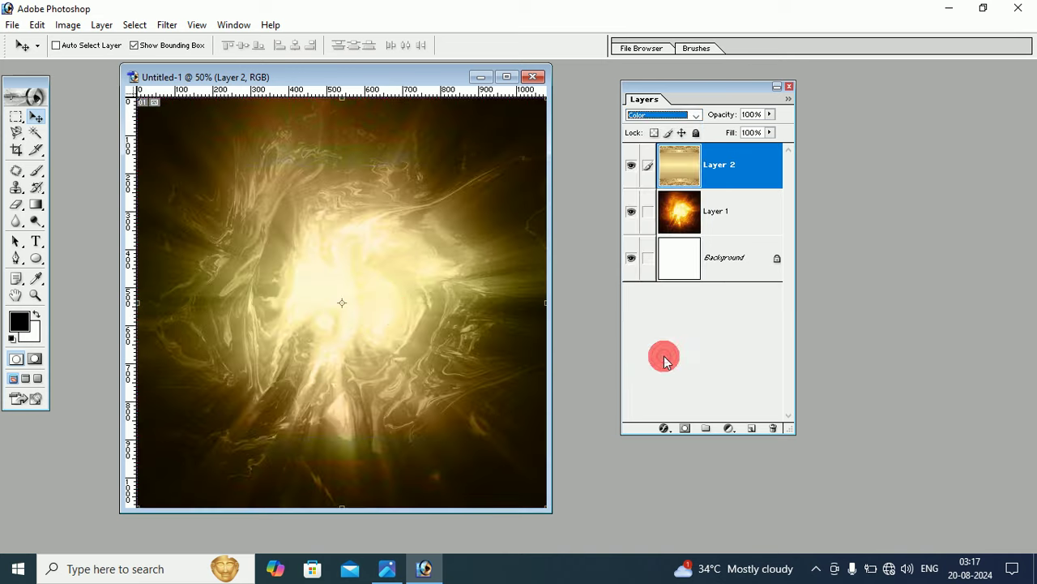
{"action": "left_click", "coordinate": [696, 116]}
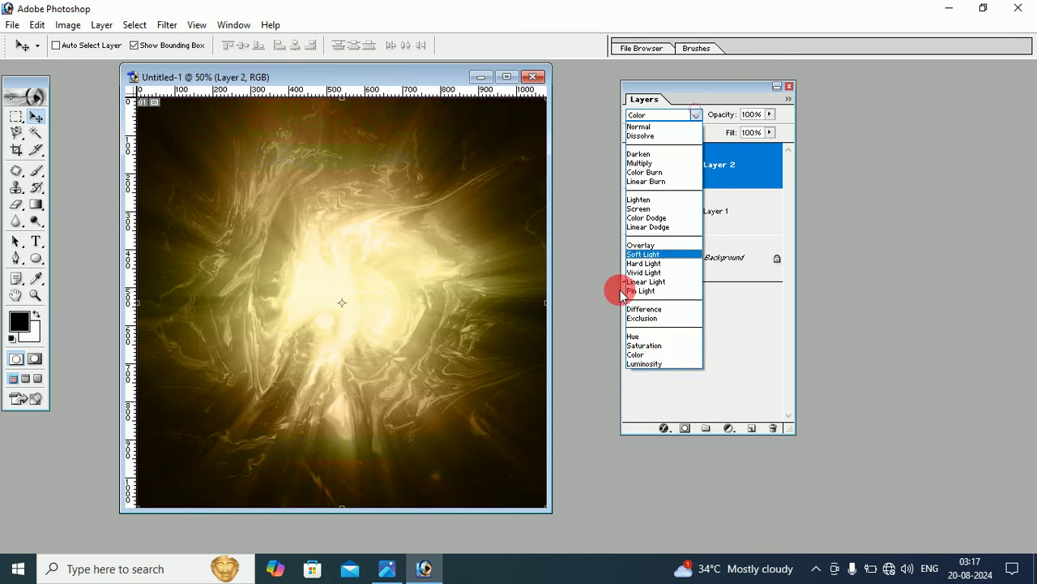
{"action": "left_click", "coordinate": [654, 365]}
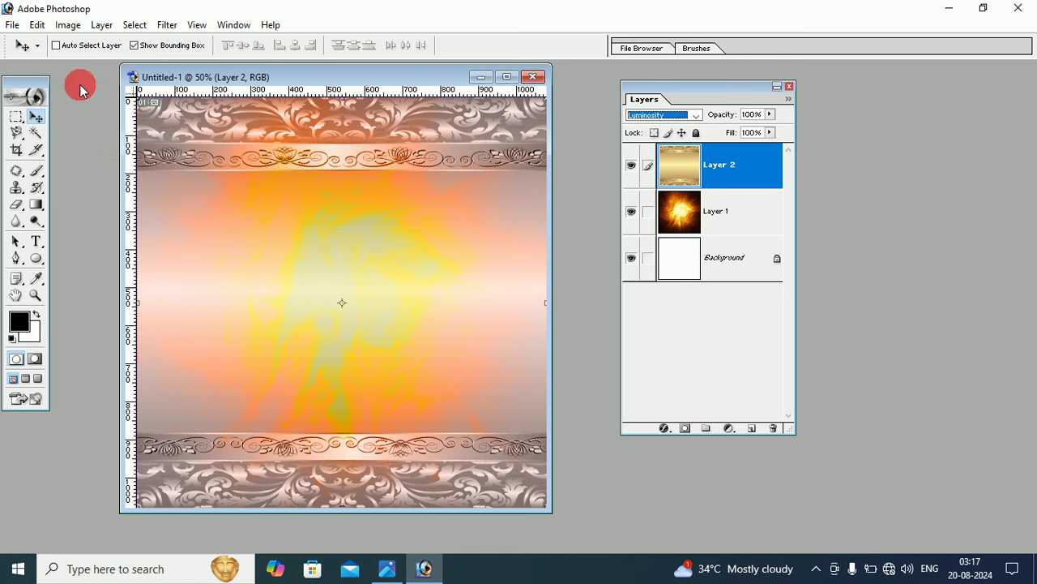
{"action": "left_click", "coordinate": [12, 25]}
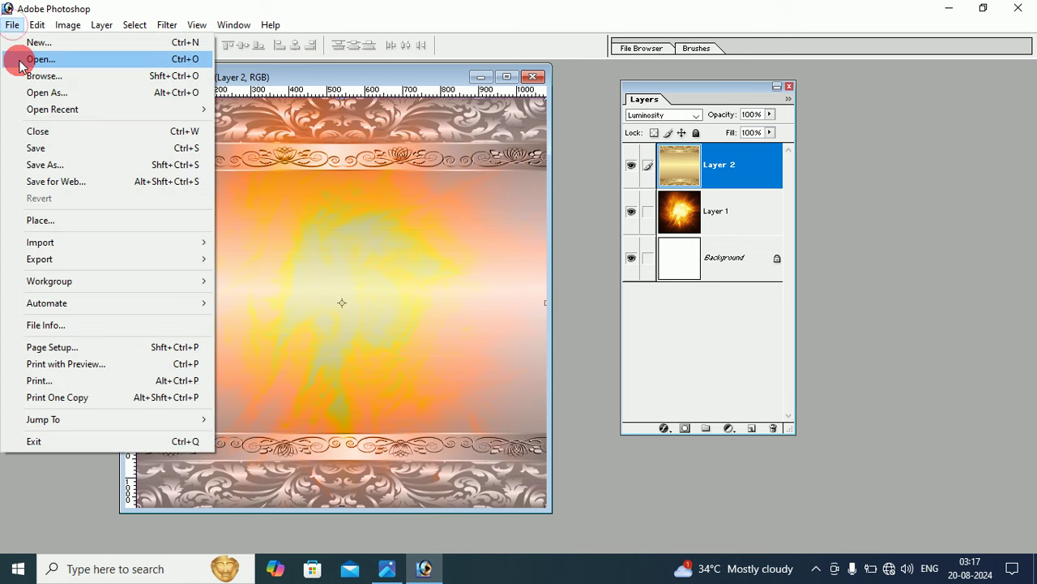
Step: Open the pngegg couple silhouette PNG from the 3 photos folder
{"action": "left_click", "coordinate": [20, 65]}
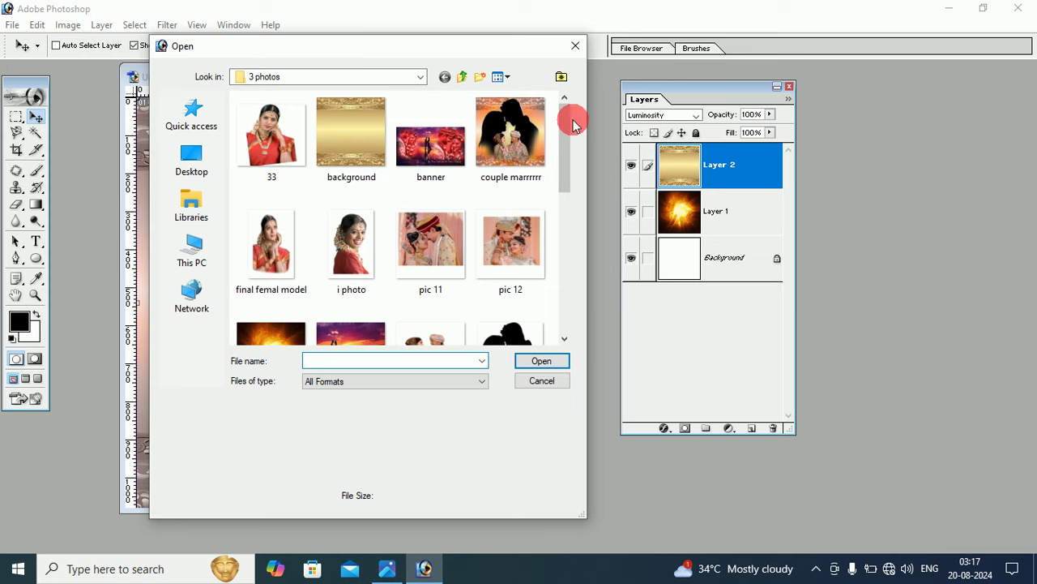
{"action": "left_click_drag", "start_coordinate": [568, 126], "coordinate": [565, 176]}
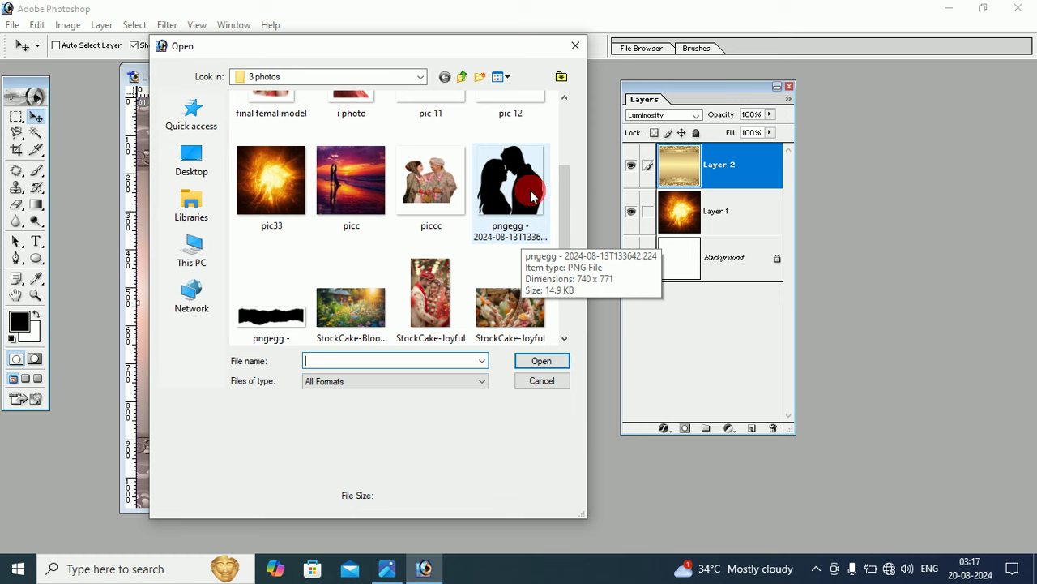
{"action": "left_click", "coordinate": [531, 195]}
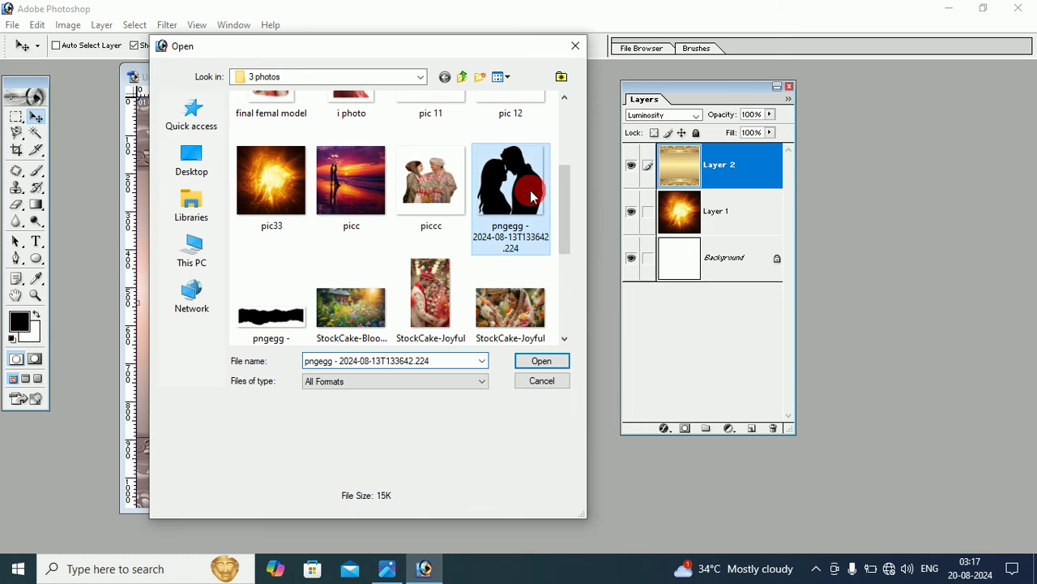
{"action": "left_click", "coordinate": [554, 369]}
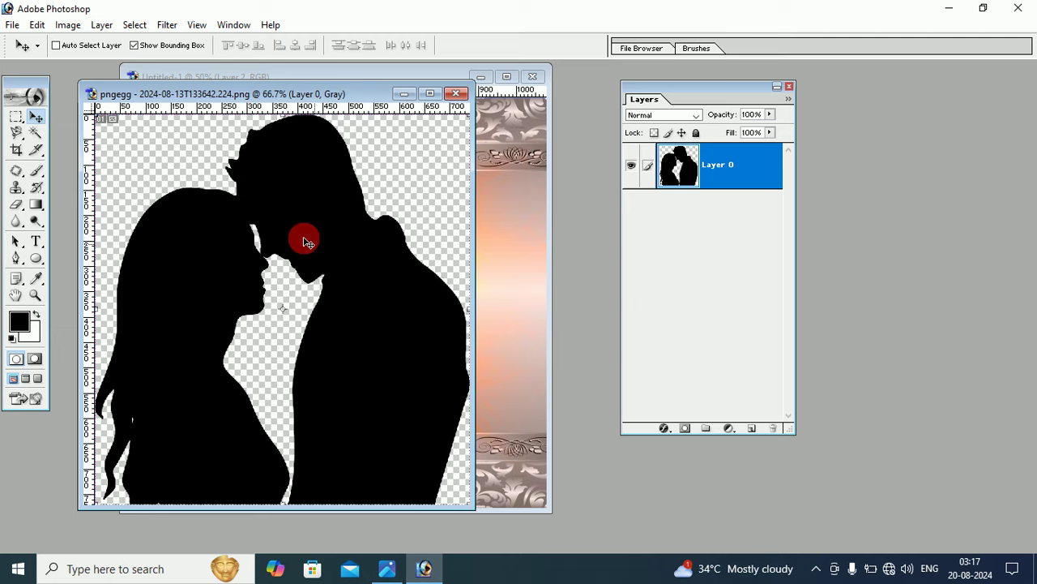
Step: Copy the silhouette into the poster as Layer 3, close the PNG, and centre it
{"action": "left_click_drag", "start_coordinate": [285, 95], "coordinate": [453, 186]}
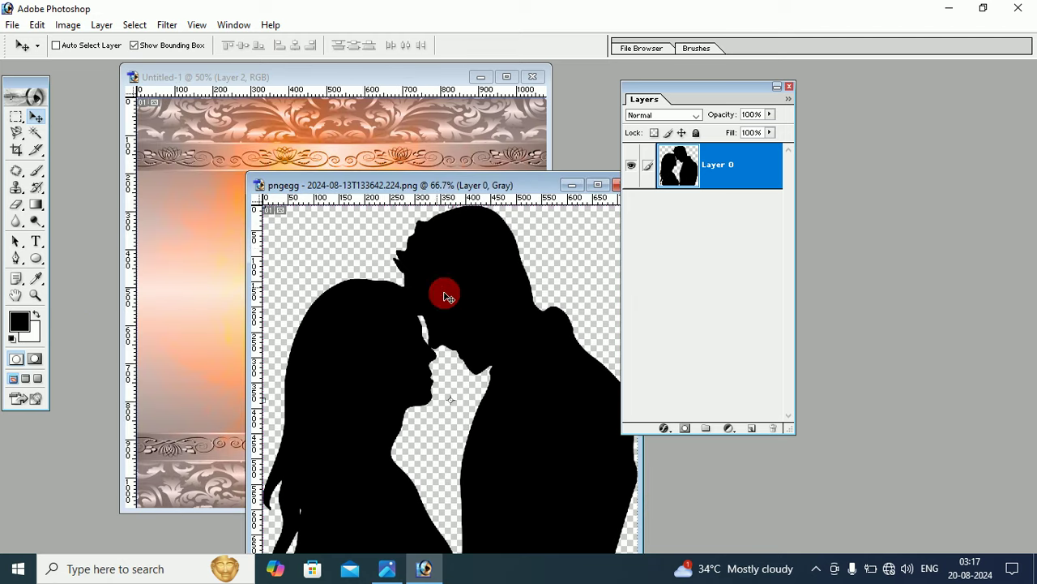
{"action": "left_click", "coordinate": [458, 298]}
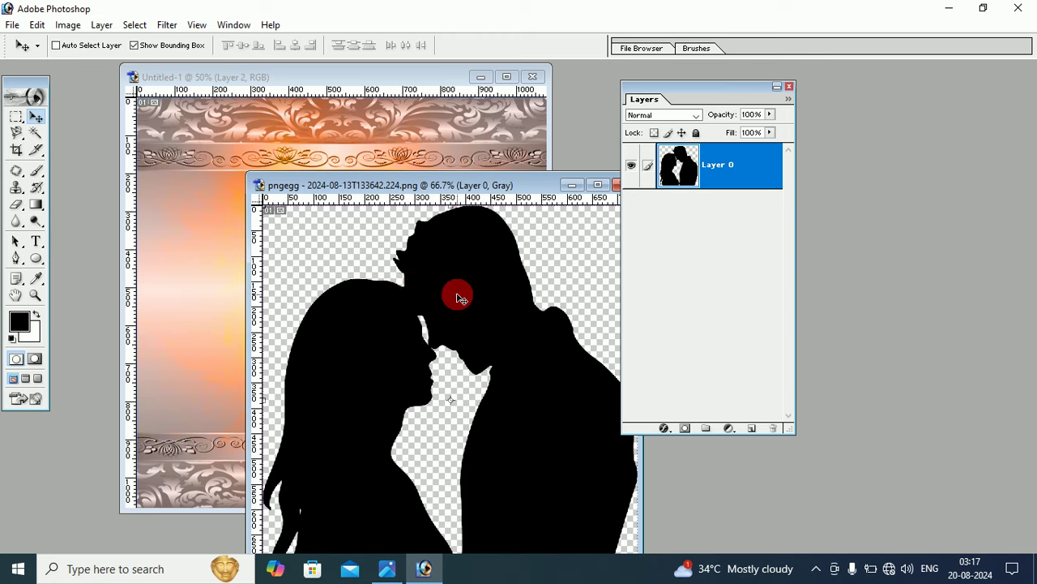
{"action": "left_click_drag", "start_coordinate": [458, 298], "coordinate": [298, 144]}
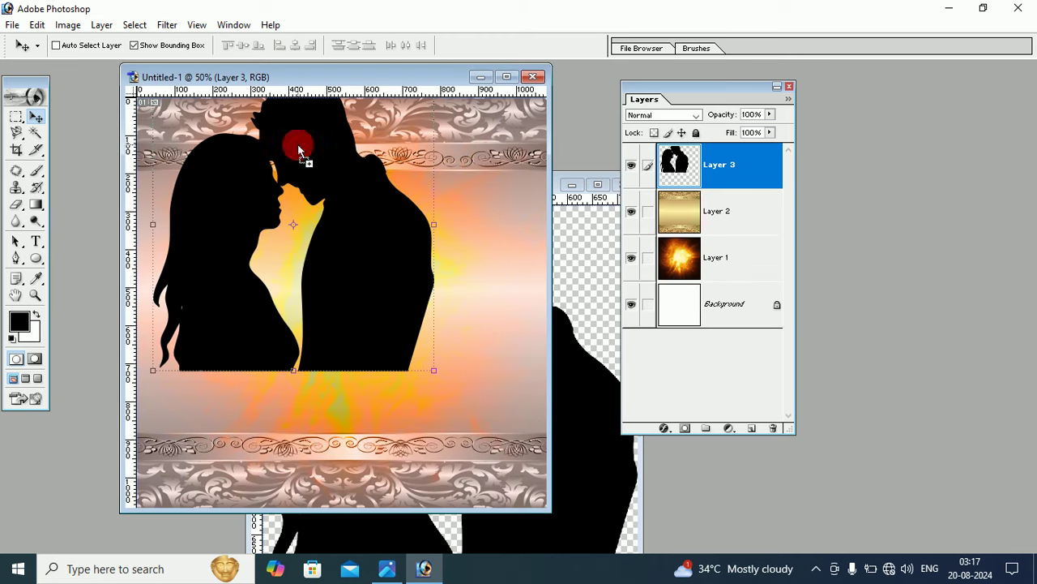
{"action": "left_click", "coordinate": [571, 219]}
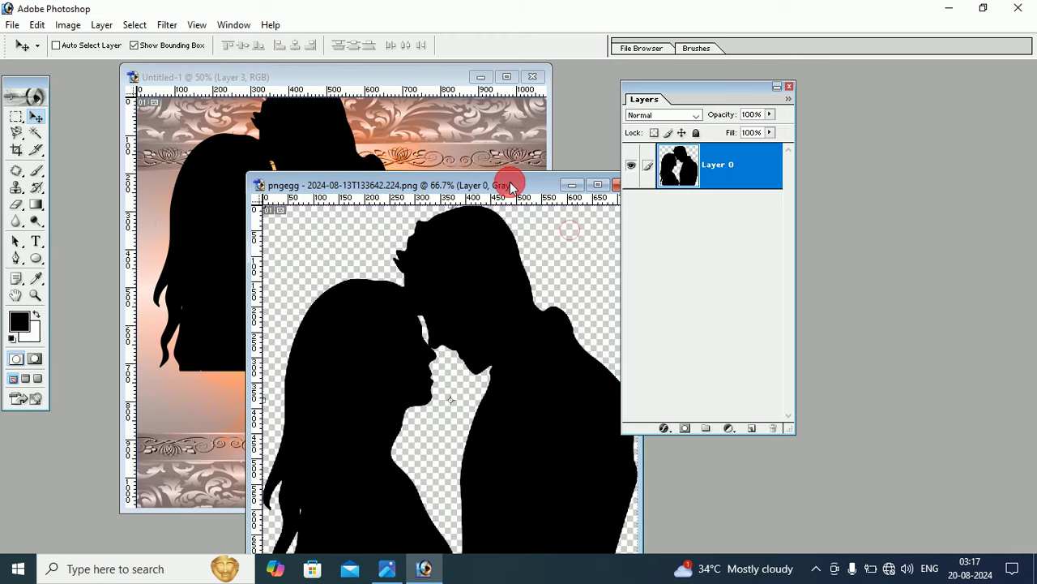
{"action": "left_click_drag", "start_coordinate": [521, 180], "coordinate": [349, 186]}
{"action": "left_click", "coordinate": [463, 186]}
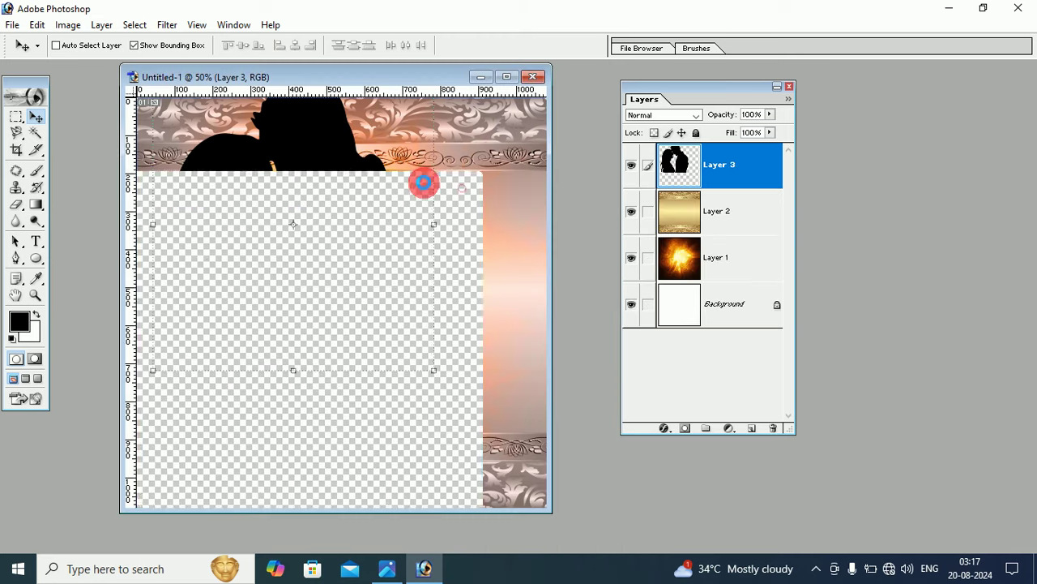
{"action": "left_click_drag", "start_coordinate": [339, 261], "coordinate": [366, 288]}
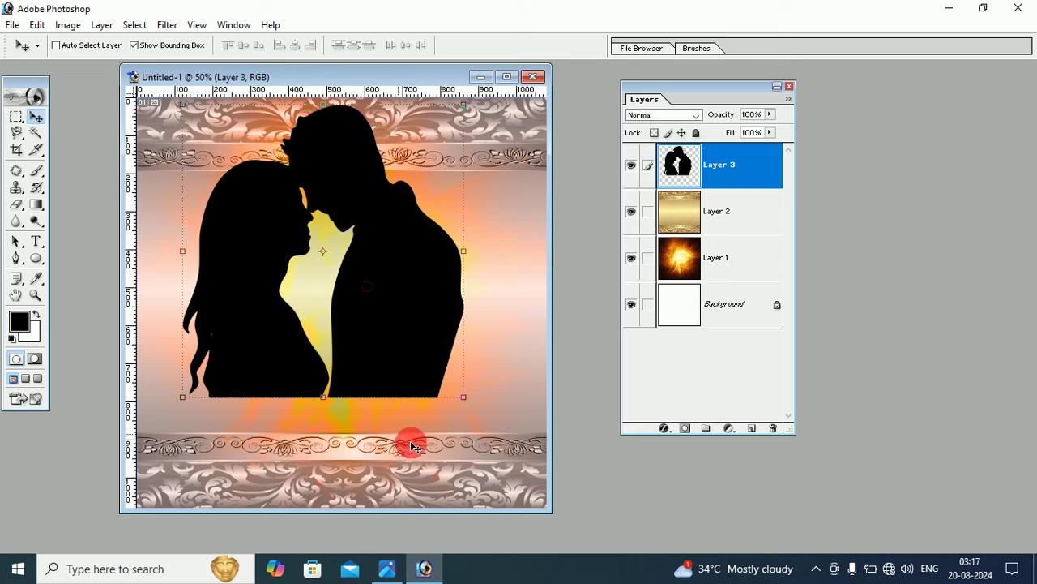
Step: Scale Layer 3's silhouette to about 134% width and 122% height and apply
{"action": "left_click_drag", "start_coordinate": [464, 399], "coordinate": [537, 457]}
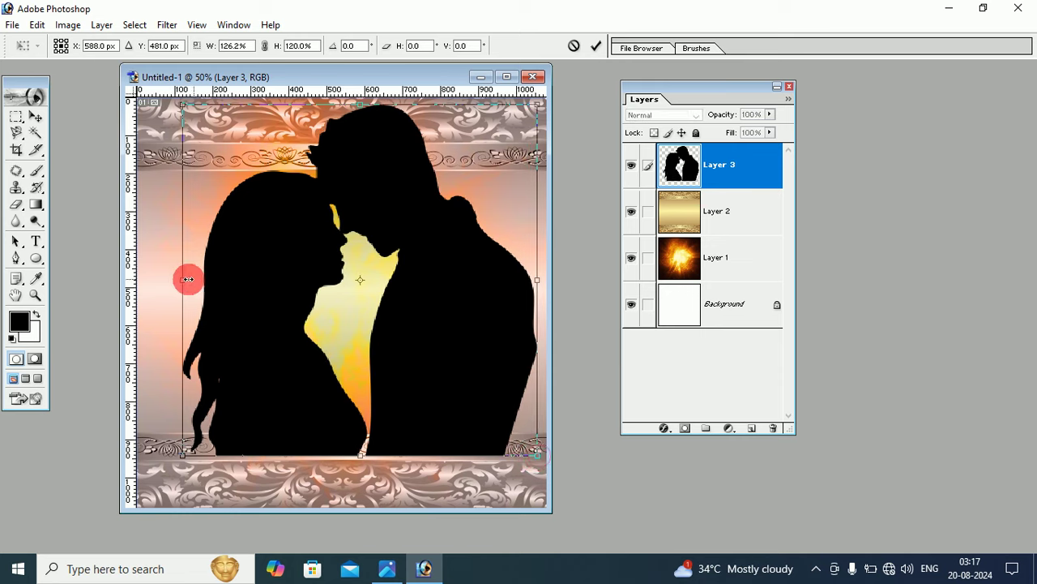
{"action": "left_click_drag", "start_coordinate": [183, 279], "coordinate": [161, 278]}
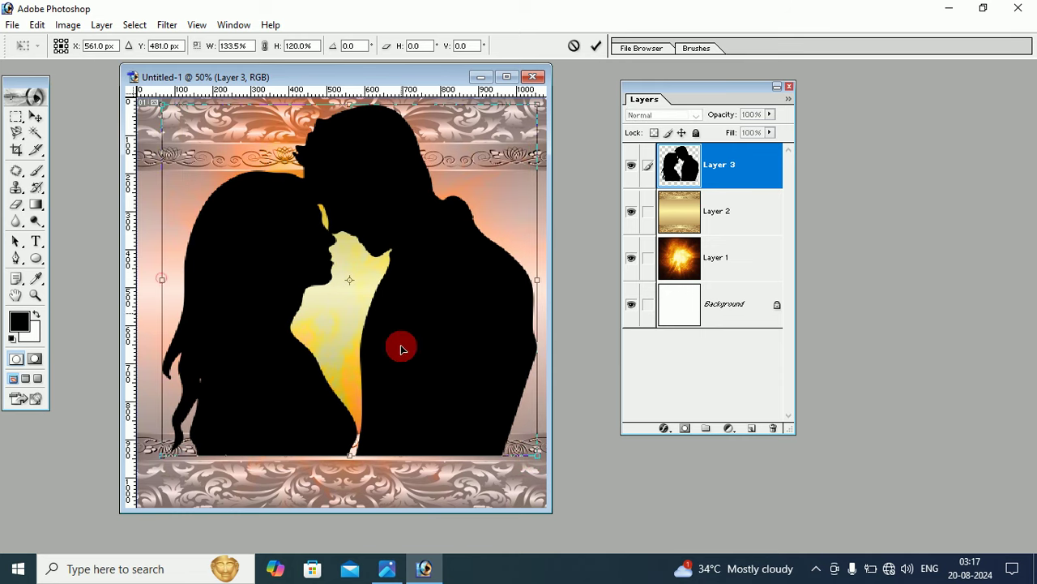
{"action": "left_click_drag", "start_coordinate": [351, 106], "coordinate": [351, 103]}
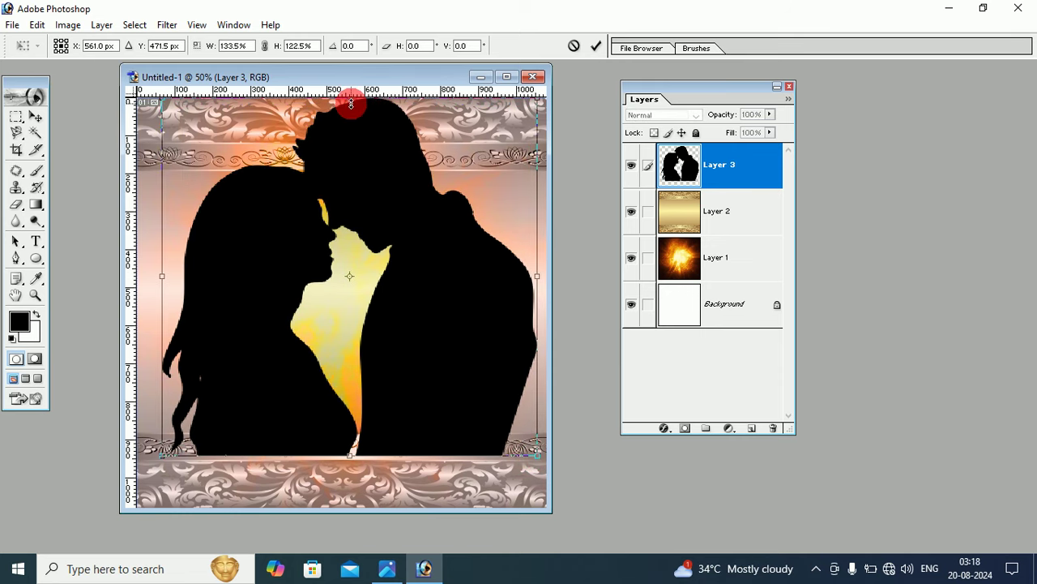
{"action": "left_click", "coordinate": [34, 119]}
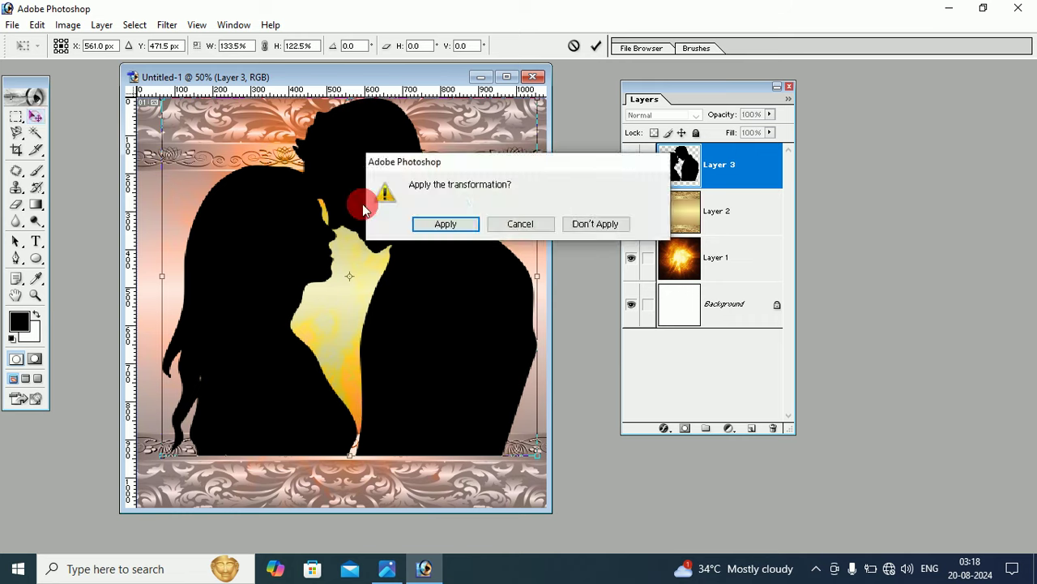
{"action": "left_click", "coordinate": [451, 227]}
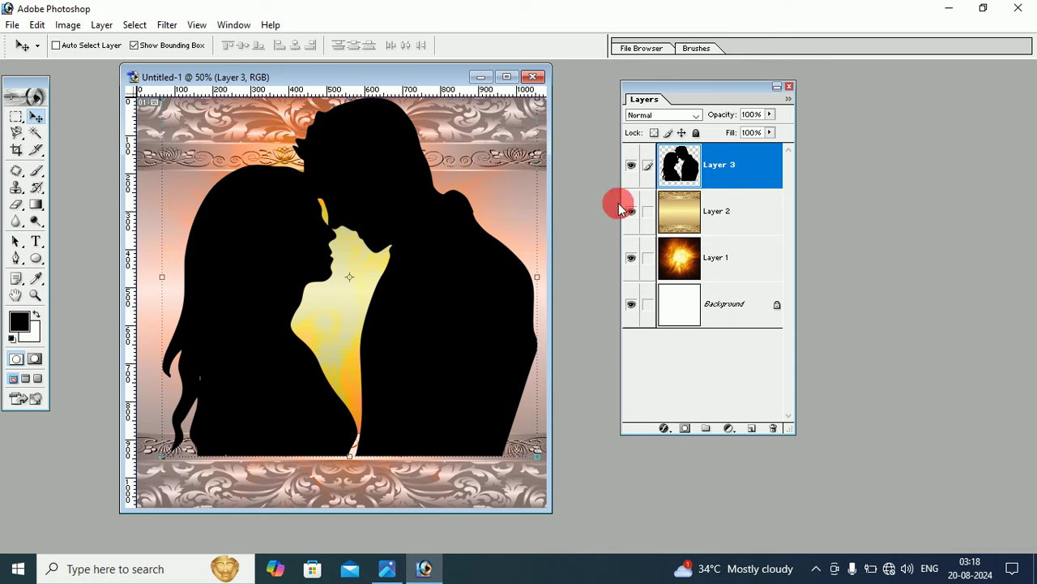
Step: Add a layer mask to Layer 3 and pick the large soft 300 px brush
{"action": "left_click", "coordinate": [717, 174]}
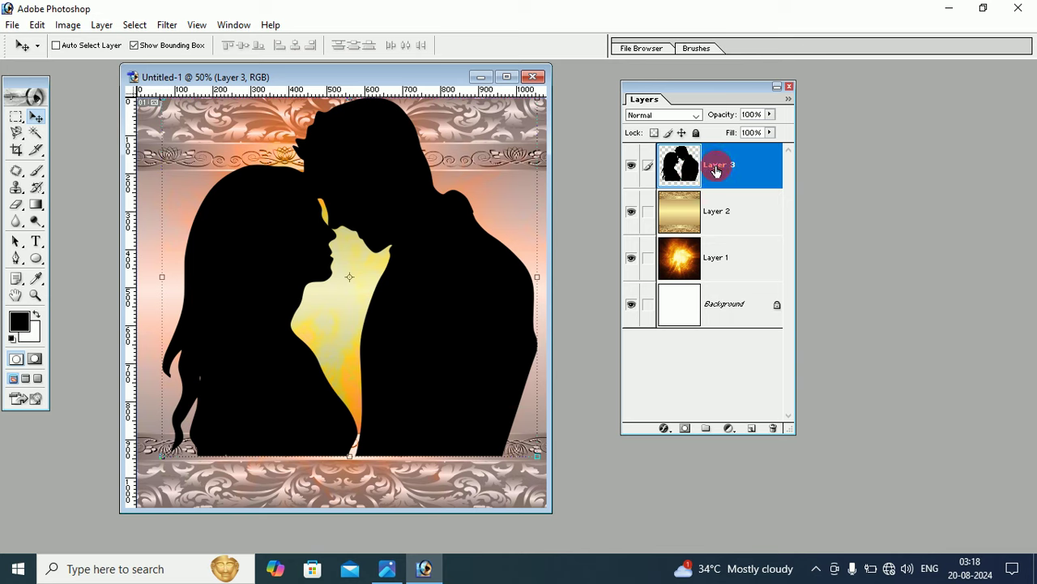
{"action": "left_click", "coordinate": [685, 429]}
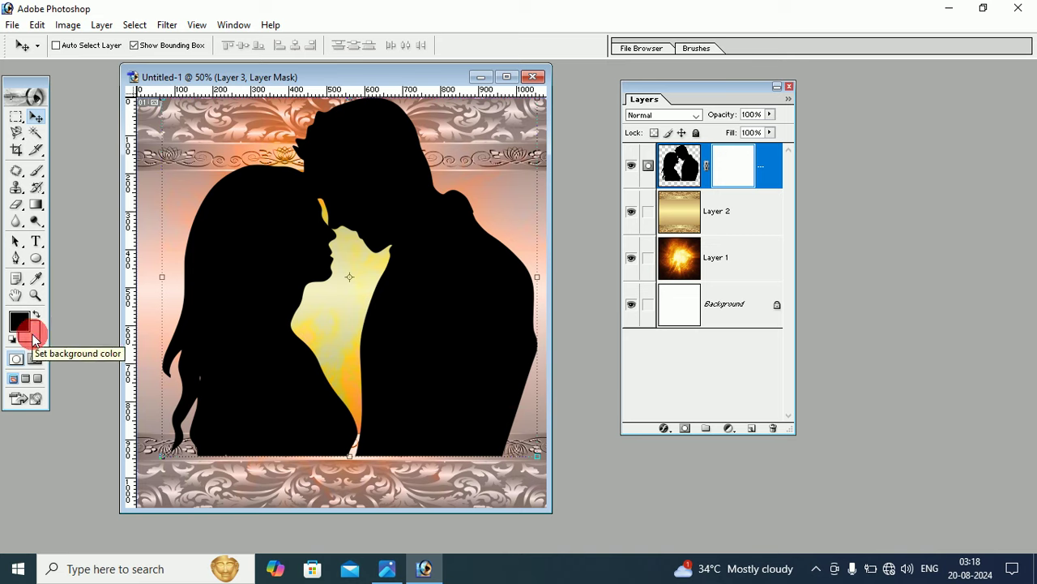
{"action": "left_click", "coordinate": [33, 172]}
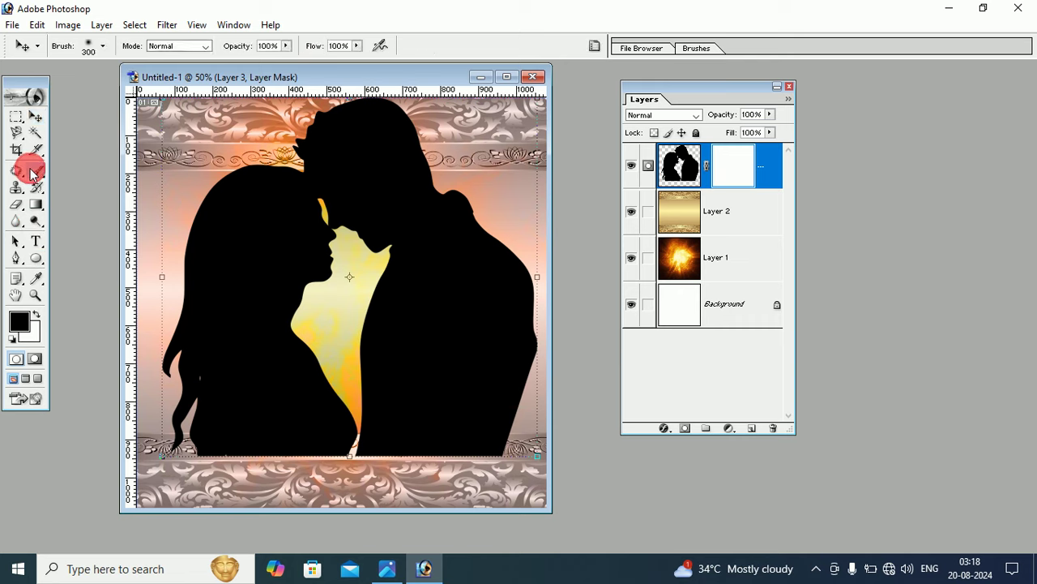
{"action": "left_click", "coordinate": [106, 49]}
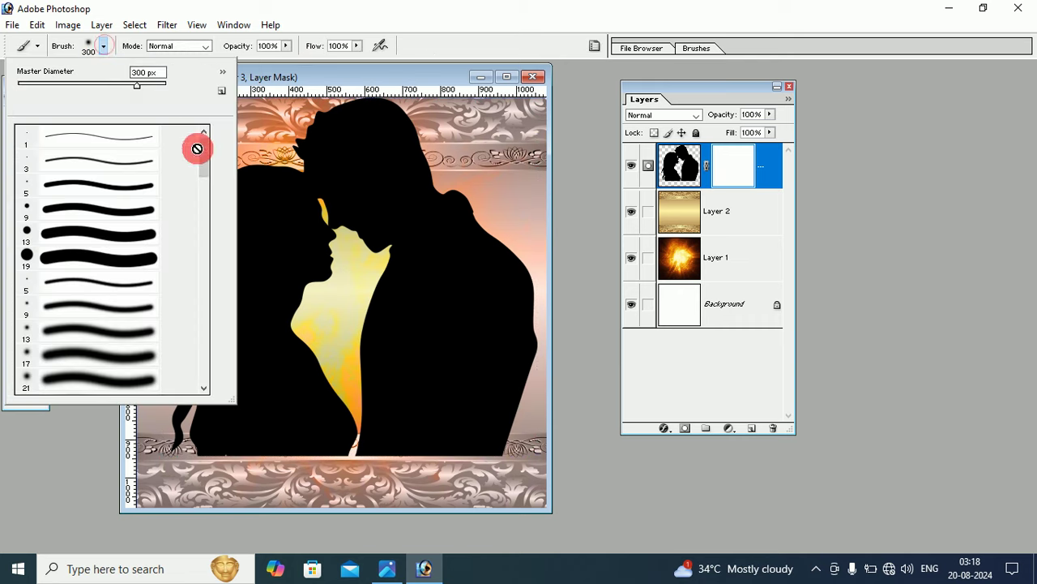
{"action": "left_click_drag", "start_coordinate": [204, 153], "coordinate": [205, 192]}
{"action": "left_click", "coordinate": [120, 318]}
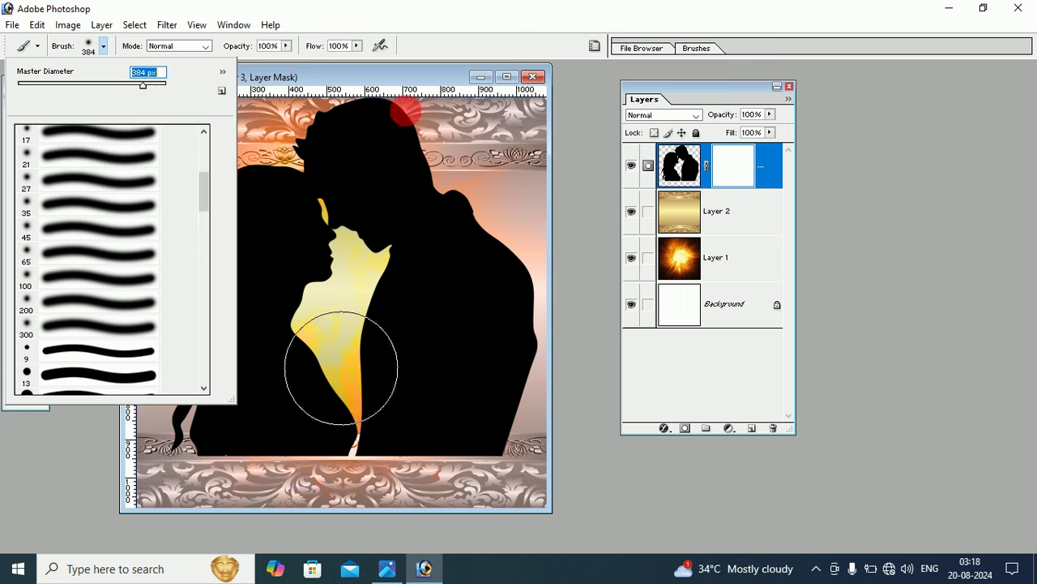
{"action": "left_click", "coordinate": [354, 81]}
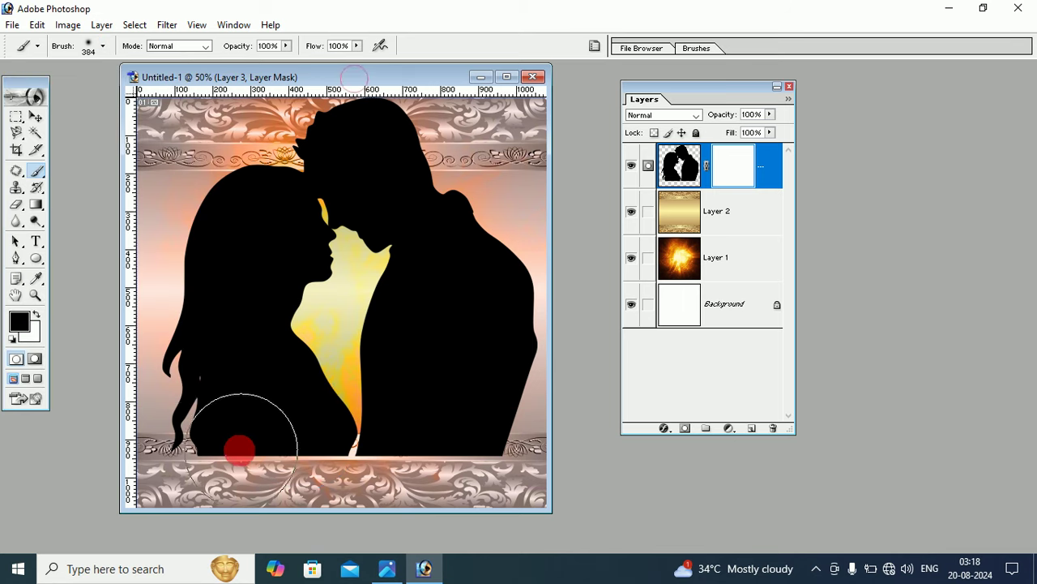
Step: Paint the mask to fade the silhouette's lower body, then target the layer thumbnail
{"action": "mouse_move", "coordinate": [235, 449]}
{"action": "left_mouse_down"}
{"action": "mouse_move", "coordinate": [292, 470]}
{"action": "mouse_move", "coordinate": [405, 479]}
{"action": "mouse_move", "coordinate": [494, 475]}
{"action": "mouse_move", "coordinate": [528, 447]}
{"action": "mouse_move", "coordinate": [422, 465]}
{"action": "mouse_move", "coordinate": [324, 459]}
{"action": "left_mouse_up"}
{"action": "left_click", "coordinate": [35, 116]}
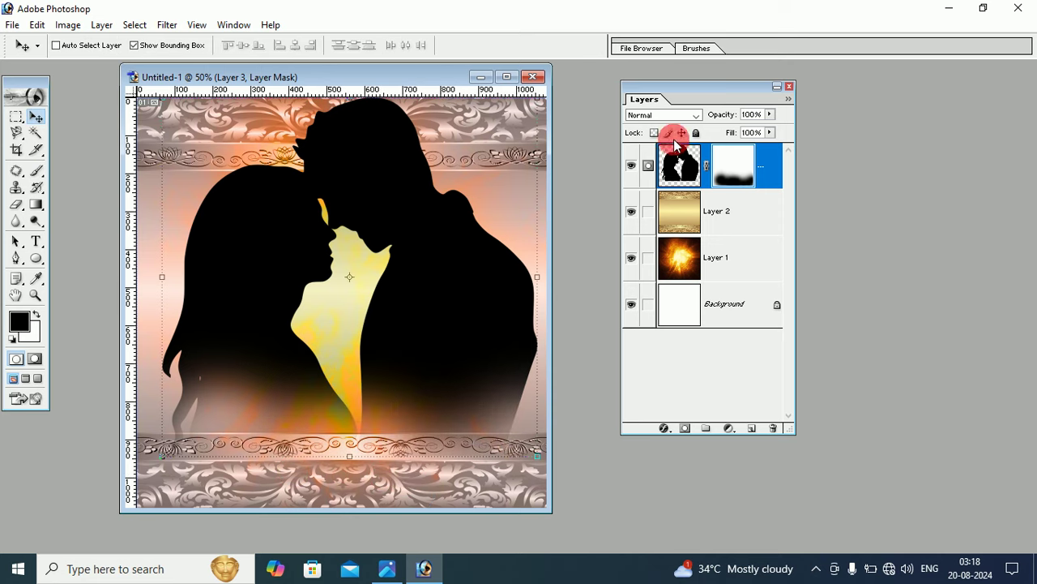
{"action": "left_click", "coordinate": [679, 167]}
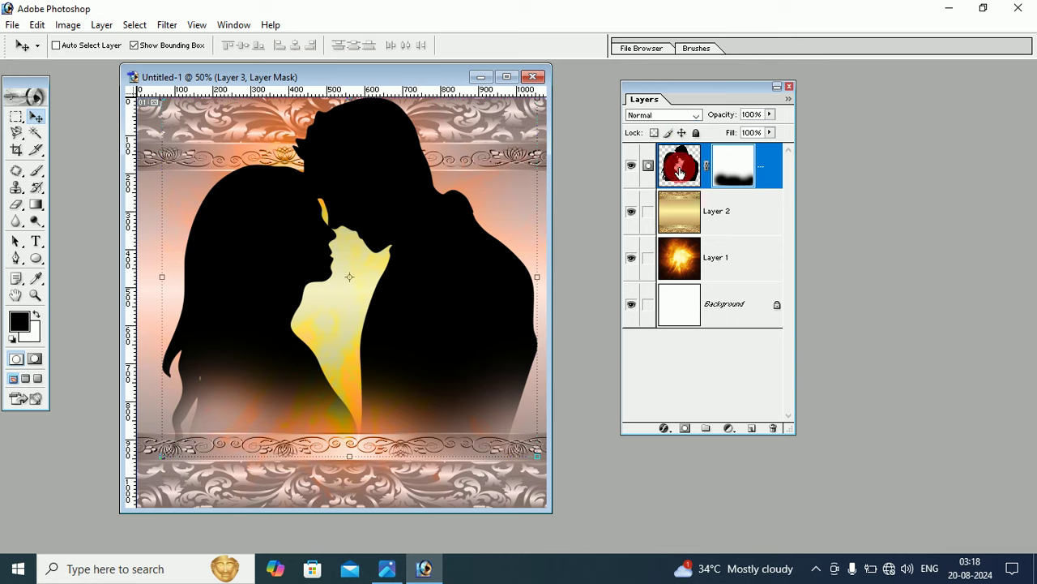
{"action": "left_click", "coordinate": [679, 169]}
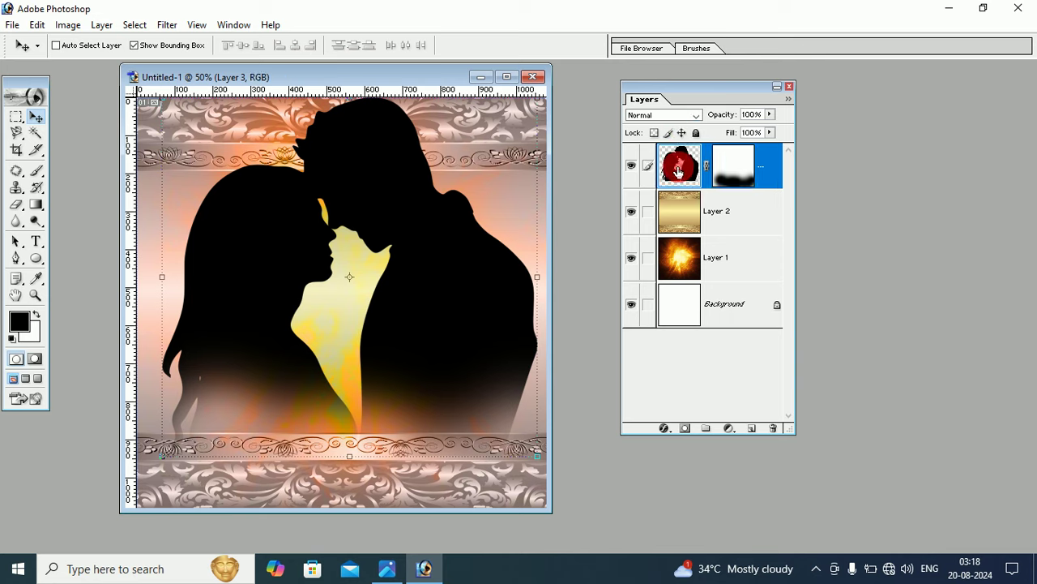
Step: Apply a Drop Shadow style to Layer 3: Normal blend, 86% opacity, 1 px distance
{"action": "left_click", "coordinate": [658, 430]}
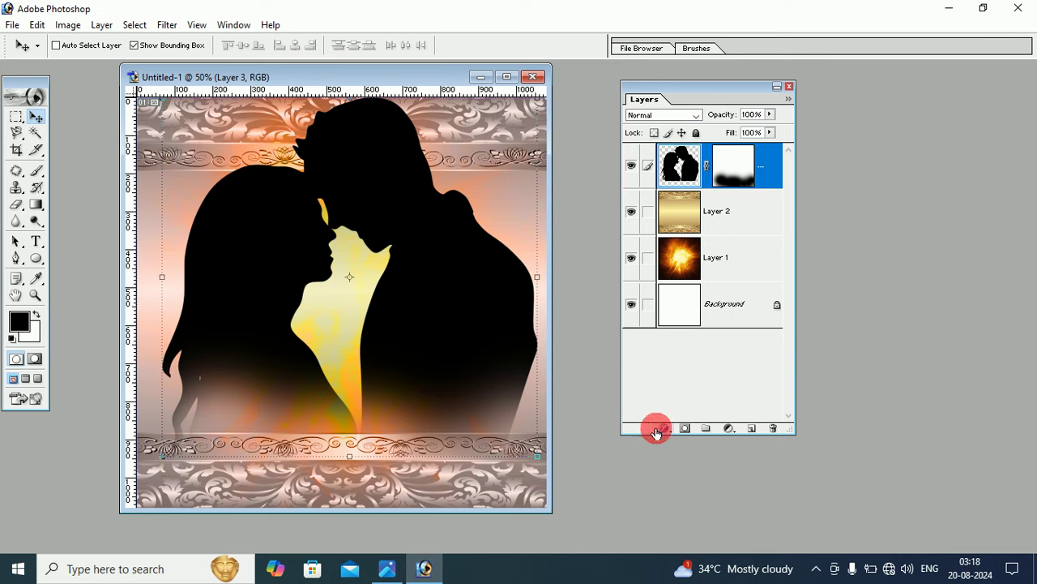
{"action": "left_click", "coordinate": [573, 248]}
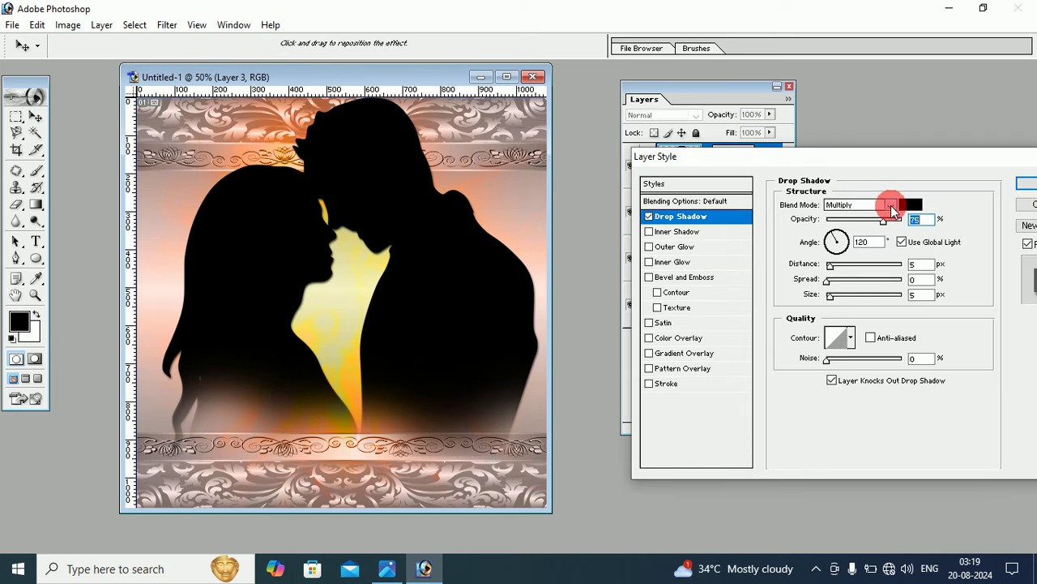
{"action": "left_click", "coordinate": [891, 206]}
{"action": "left_click", "coordinate": [864, 213]}
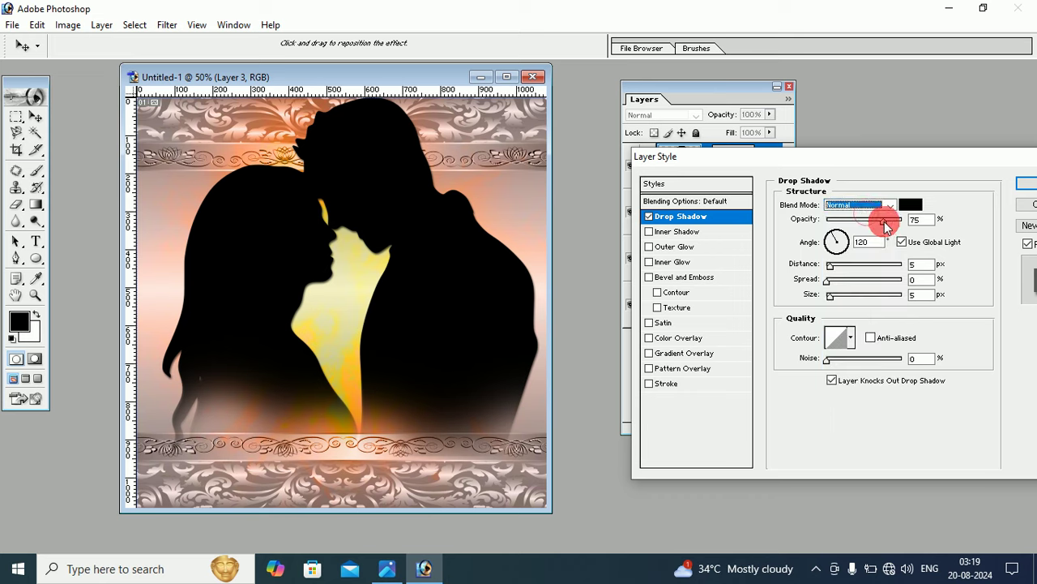
{"action": "left_click_drag", "start_coordinate": [888, 226], "coordinate": [892, 221]}
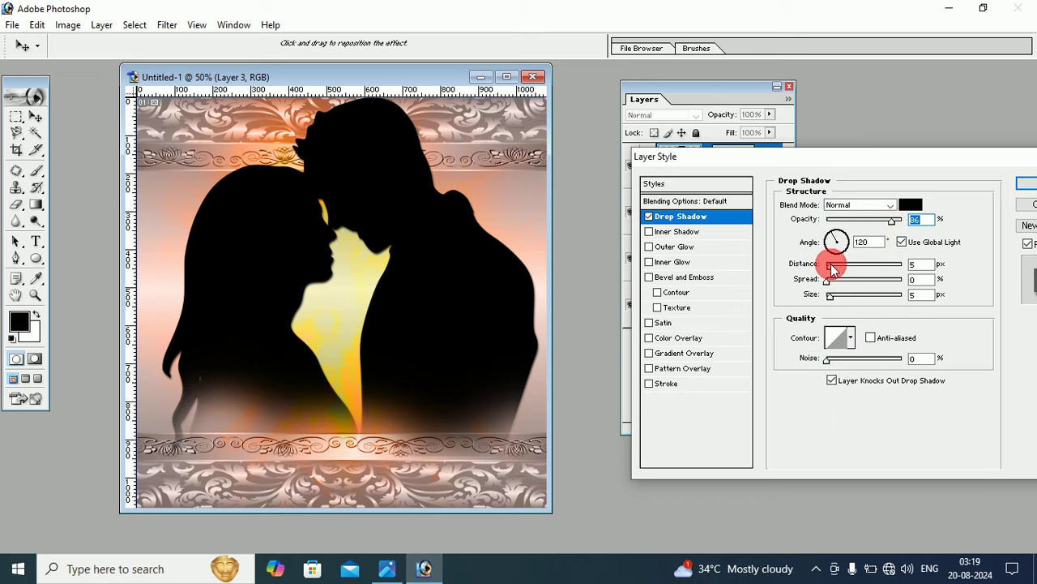
{"action": "left_click_drag", "start_coordinate": [832, 269], "coordinate": [829, 273]}
{"action": "left_click", "coordinate": [936, 157]}
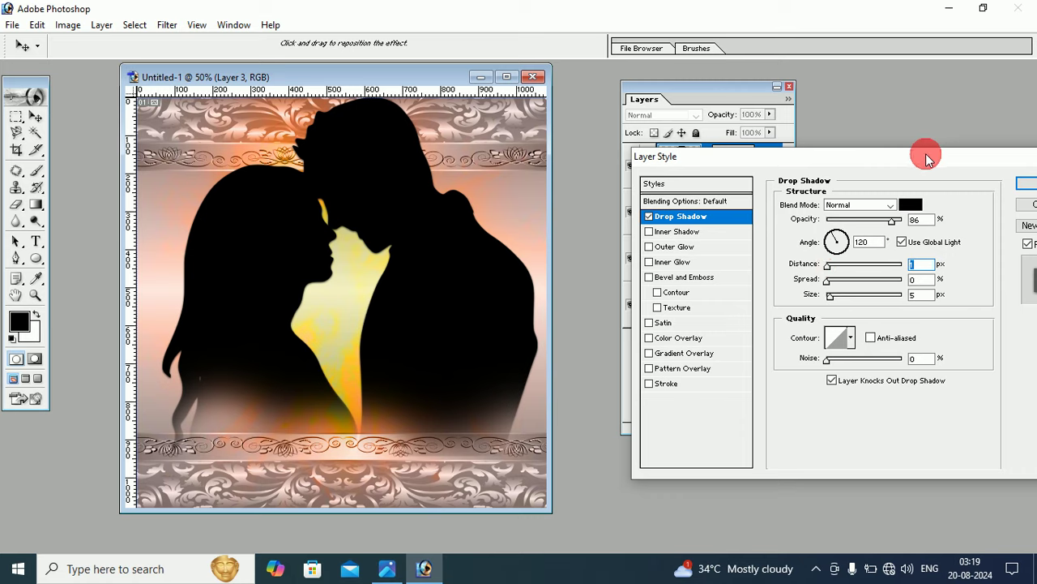
{"action": "left_click_drag", "start_coordinate": [926, 157], "coordinate": [811, 159]}
{"action": "left_click", "coordinate": [920, 188]}
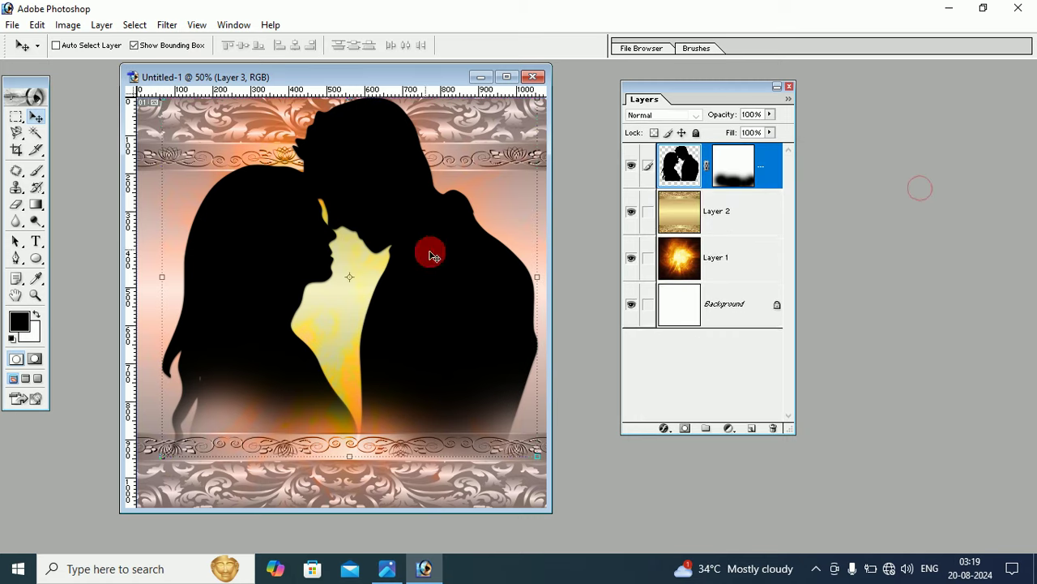
Step: Open piccc.png from the 3 photos folder as a separate document
{"action": "left_click", "coordinate": [11, 25]}
{"action": "left_click", "coordinate": [18, 62]}
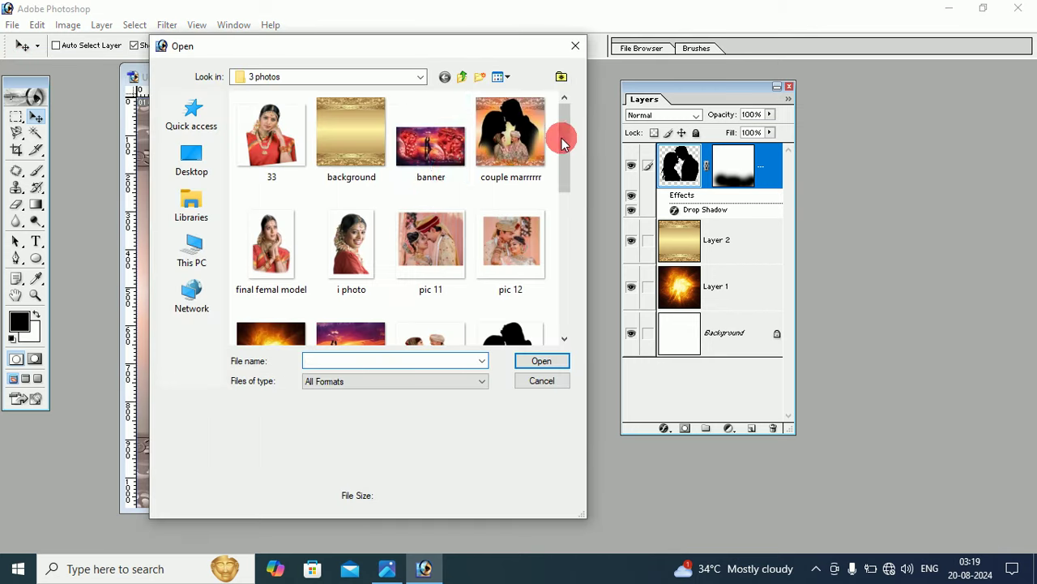
{"action": "left_click_drag", "start_coordinate": [562, 142], "coordinate": [561, 179]}
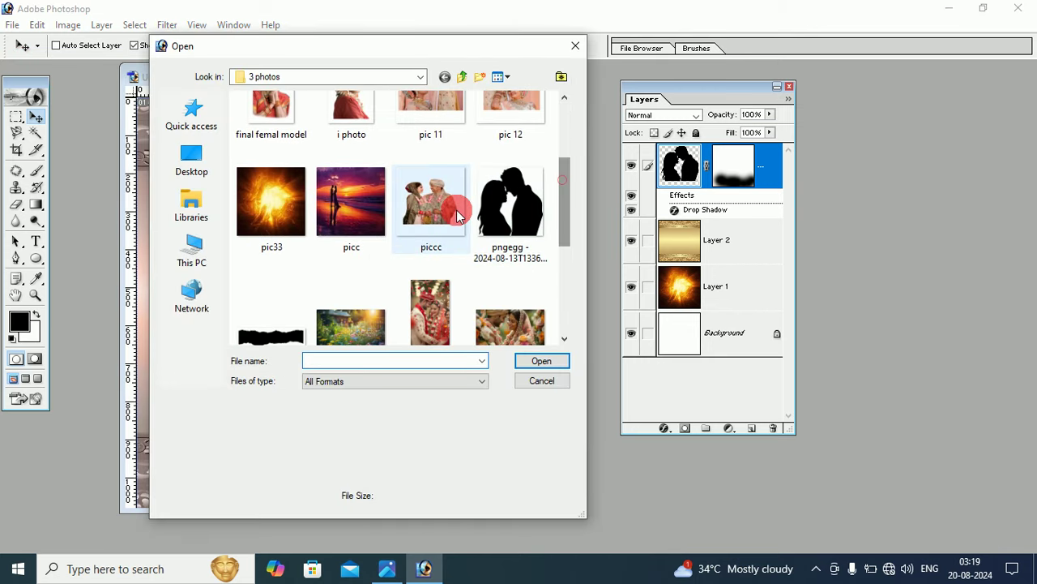
{"action": "mouse_move", "coordinate": [431, 202]}
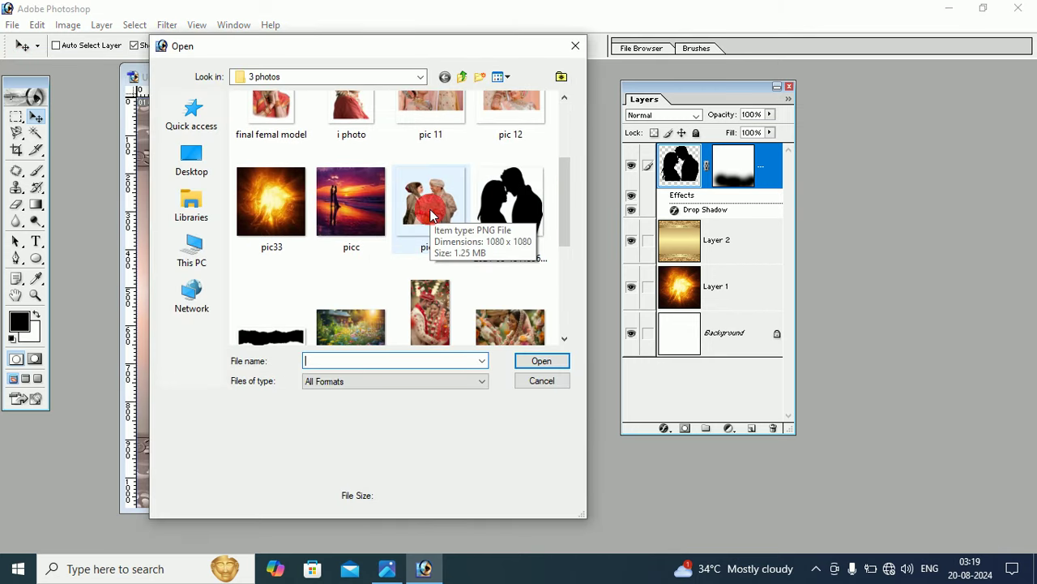
{"action": "left_click", "coordinate": [430, 215]}
{"action": "left_click", "coordinate": [542, 360]}
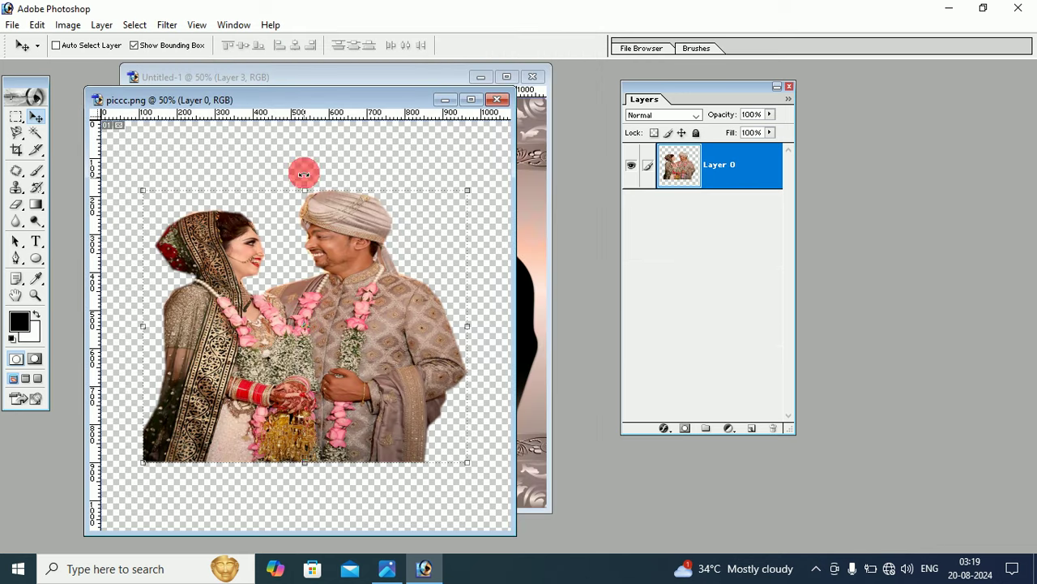
Step: Drag the piccc couple photo into the poster as Layer 4 and close piccc.png
{"action": "left_click_drag", "start_coordinate": [294, 105], "coordinate": [120, 110]}
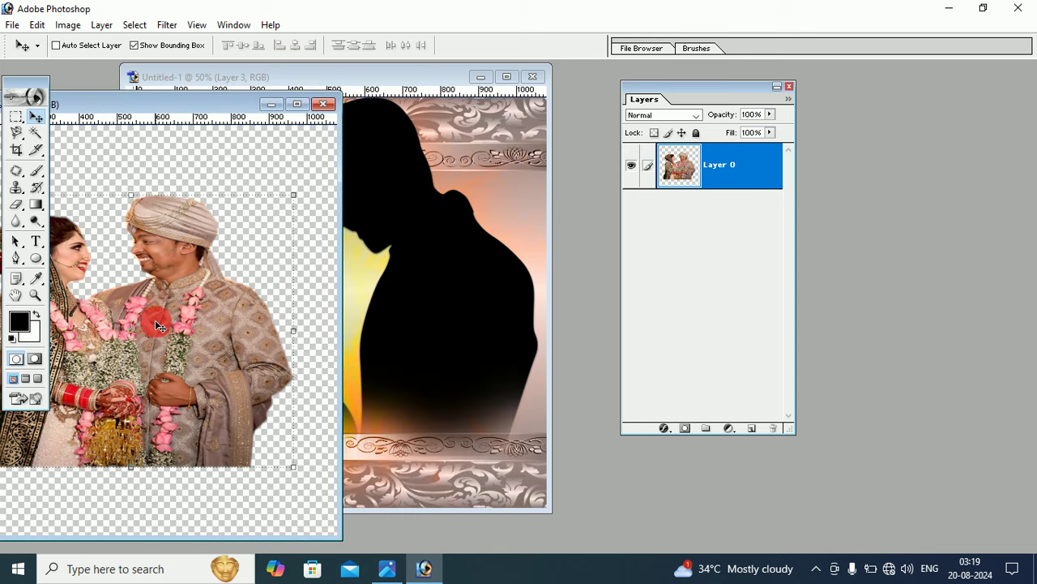
{"action": "left_click_drag", "start_coordinate": [158, 322], "coordinate": [389, 327]}
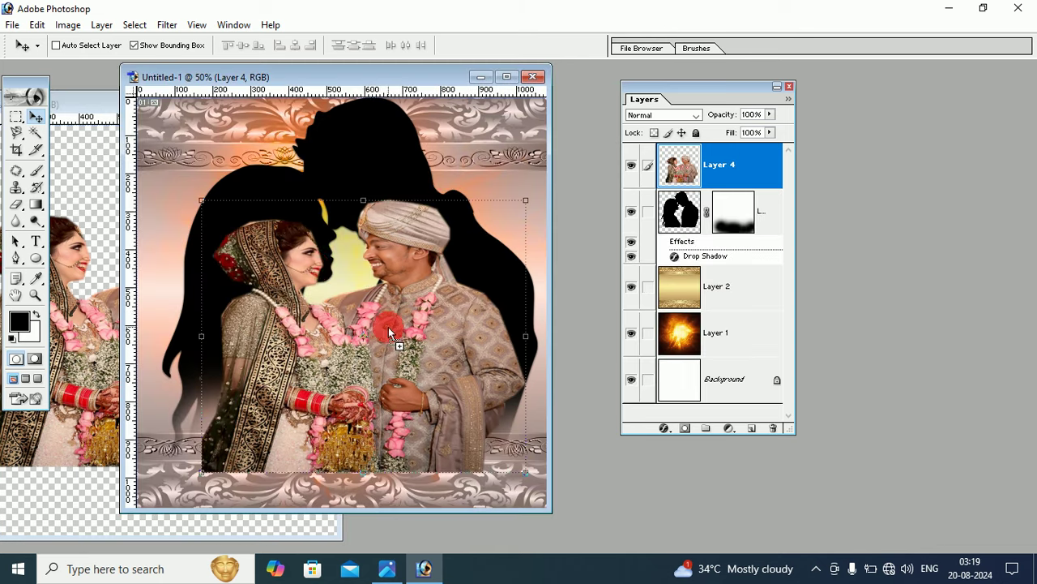
{"action": "left_click", "coordinate": [97, 105]}
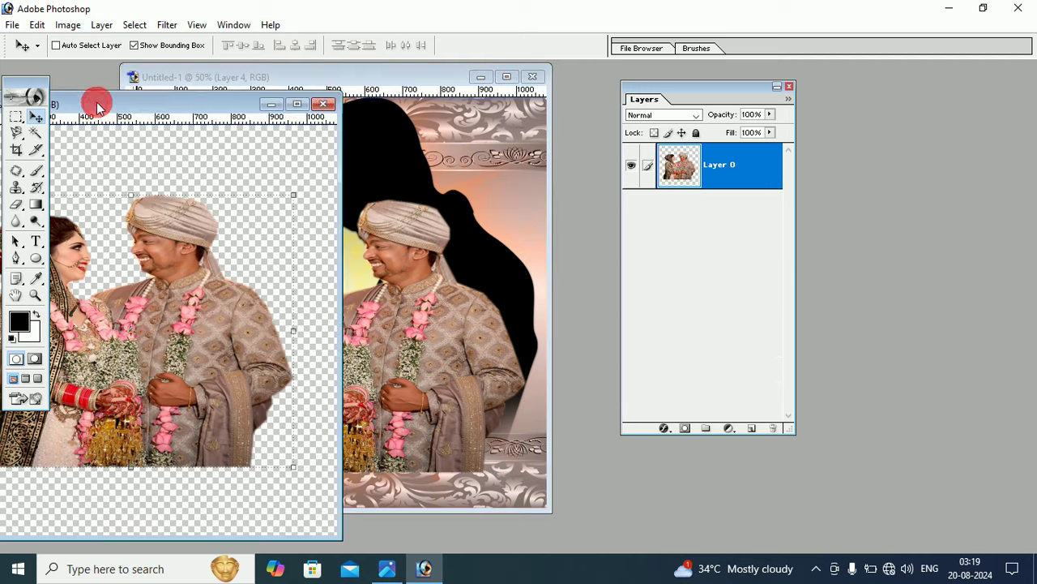
{"action": "left_click", "coordinate": [325, 105]}
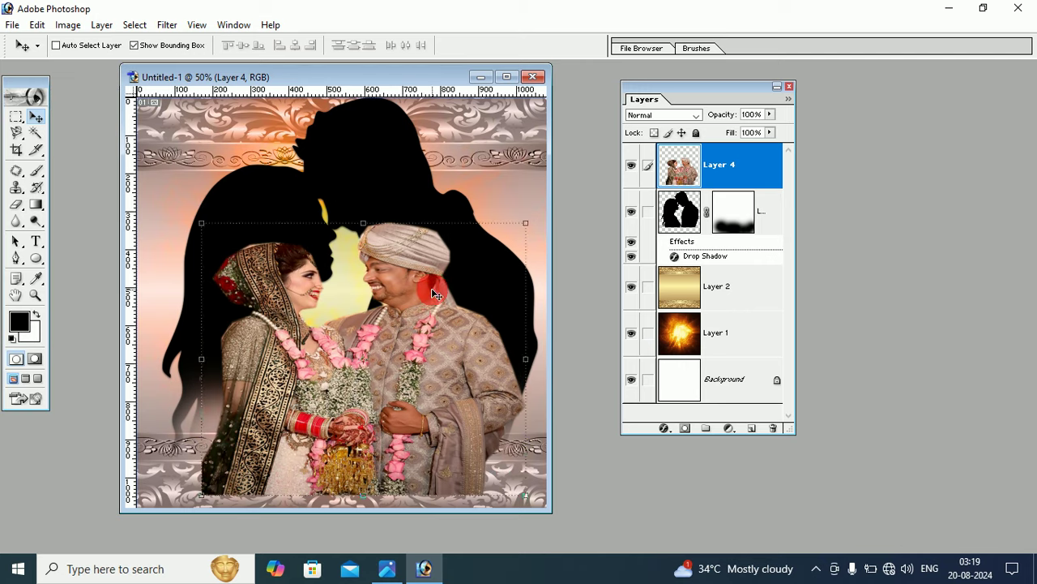
Step: Scale the couple photo to about 88% by 92.5% and position it inside the silhouette
{"action": "left_click_drag", "start_coordinate": [423, 314], "coordinate": [439, 287]}
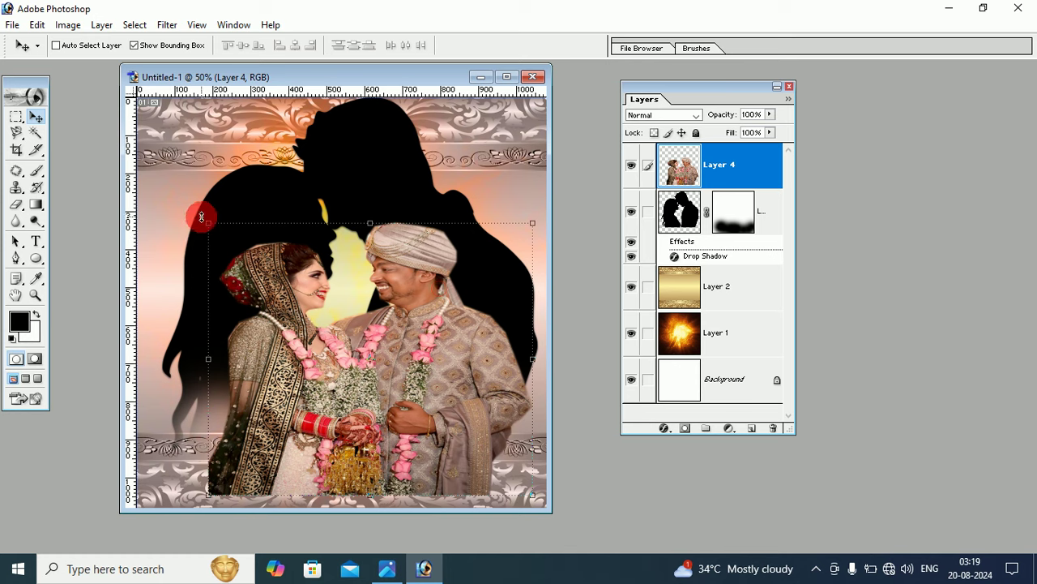
{"action": "key", "text": "ctrl+t"}
{"action": "mouse_move", "coordinate": [203, 216]}
{"action": "left_mouse_down"}
{"action": "mouse_move", "coordinate": [219, 248]}
{"action": "mouse_move", "coordinate": [247, 243]}
{"action": "left_mouse_up"}
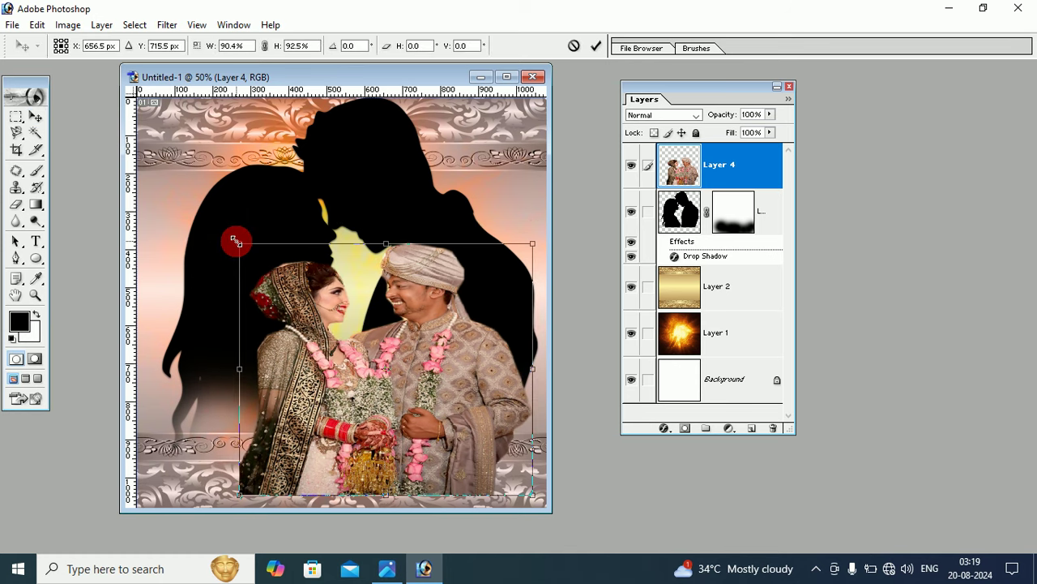
{"action": "left_click_drag", "start_coordinate": [436, 369], "coordinate": [406, 370]}
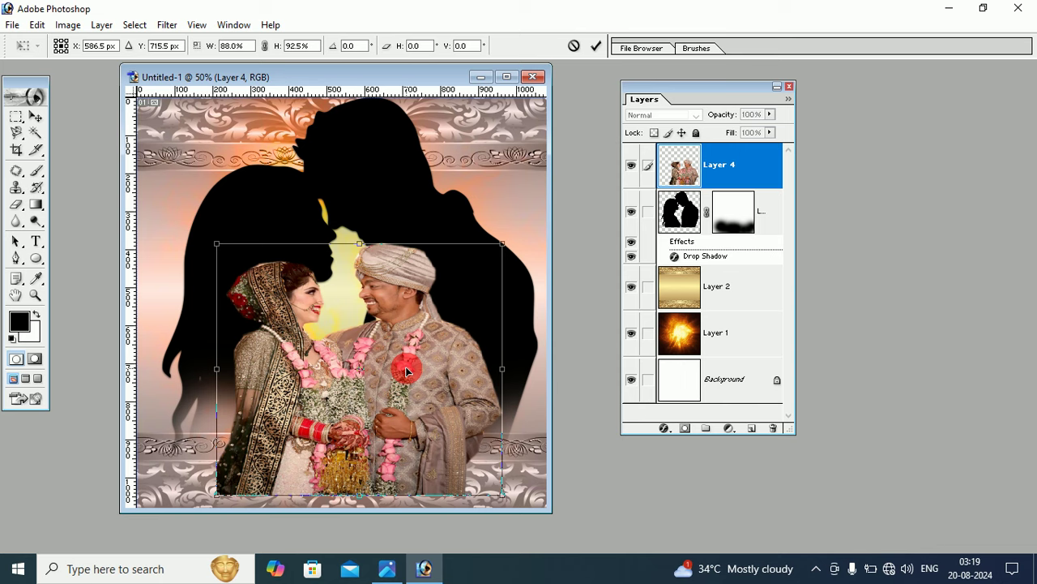
{"action": "left_click", "coordinate": [35, 116]}
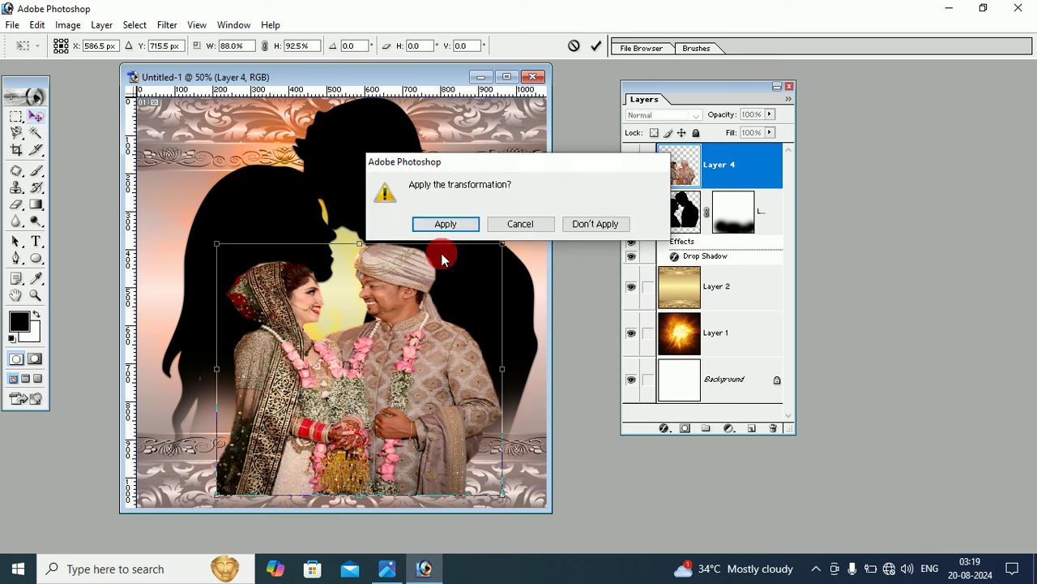
Step: Apply the resize, mask Layer 4, and brush black to fade its lower edge into the frame
{"action": "left_click", "coordinate": [435, 226]}
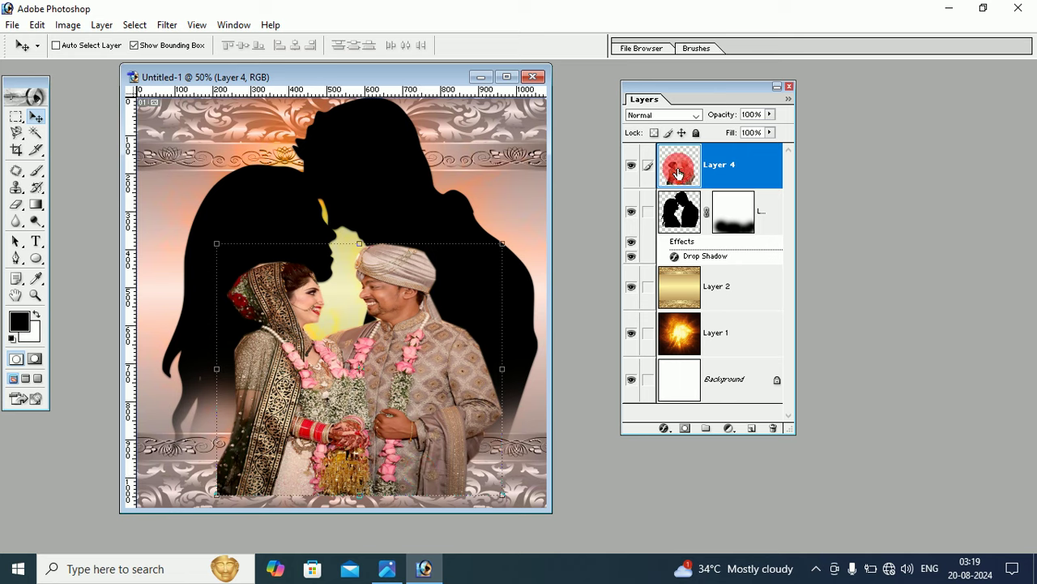
{"action": "left_click", "coordinate": [685, 428]}
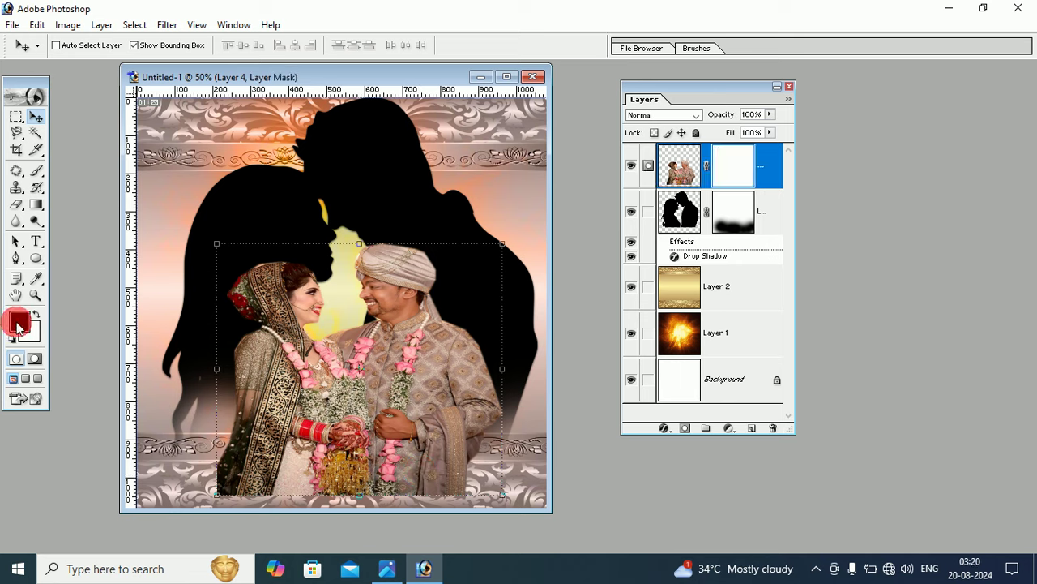
{"action": "left_click", "coordinate": [35, 170]}
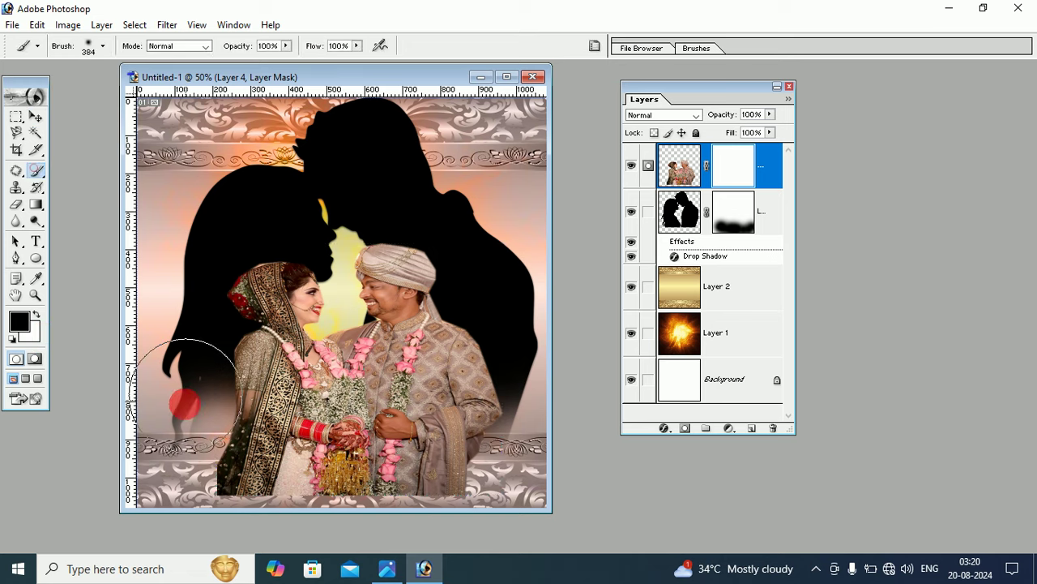
{"action": "mouse_move", "coordinate": [199, 465]}
{"action": "left_mouse_down"}
{"action": "mouse_move", "coordinate": [220, 498]}
{"action": "mouse_move", "coordinate": [351, 514]}
{"action": "mouse_move", "coordinate": [449, 507]}
{"action": "mouse_move", "coordinate": [487, 476]}
{"action": "mouse_move", "coordinate": [284, 514]}
{"action": "mouse_move", "coordinate": [6, 225]}
{"action": "left_mouse_up"}
Step: Stretch the Layer 4 couple photo to about 116% height within the silhouette and apply
{"action": "left_click", "coordinate": [35, 116]}
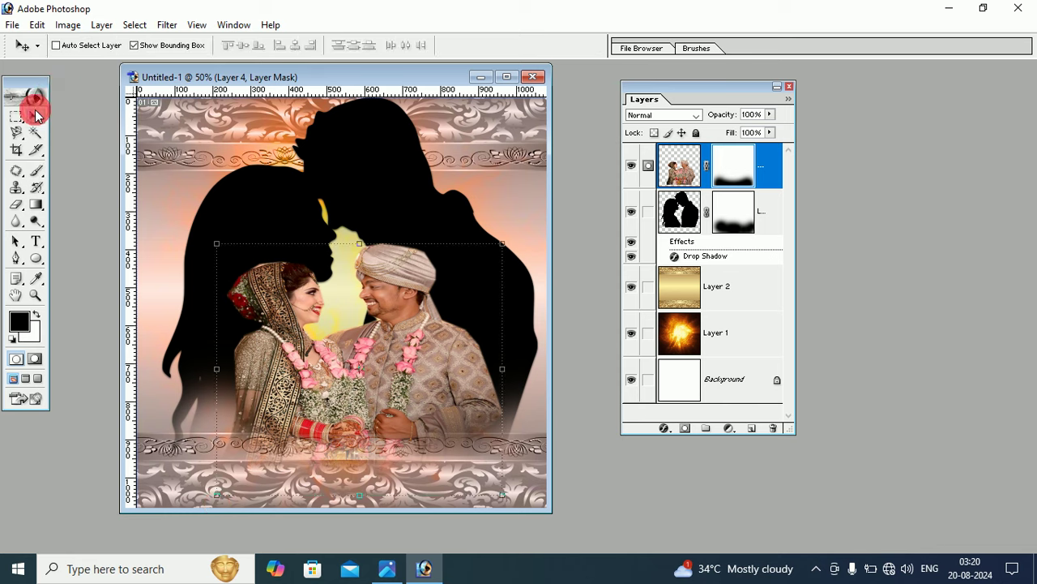
{"action": "left_click_drag", "start_coordinate": [502, 243], "coordinate": [503, 232]}
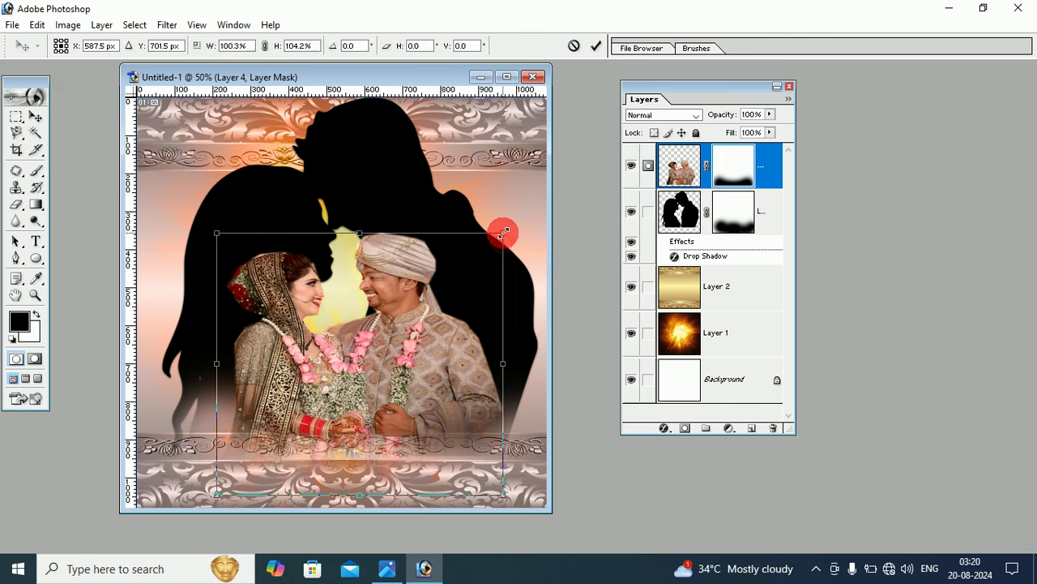
{"action": "left_click_drag", "start_coordinate": [418, 317], "coordinate": [410, 377]}
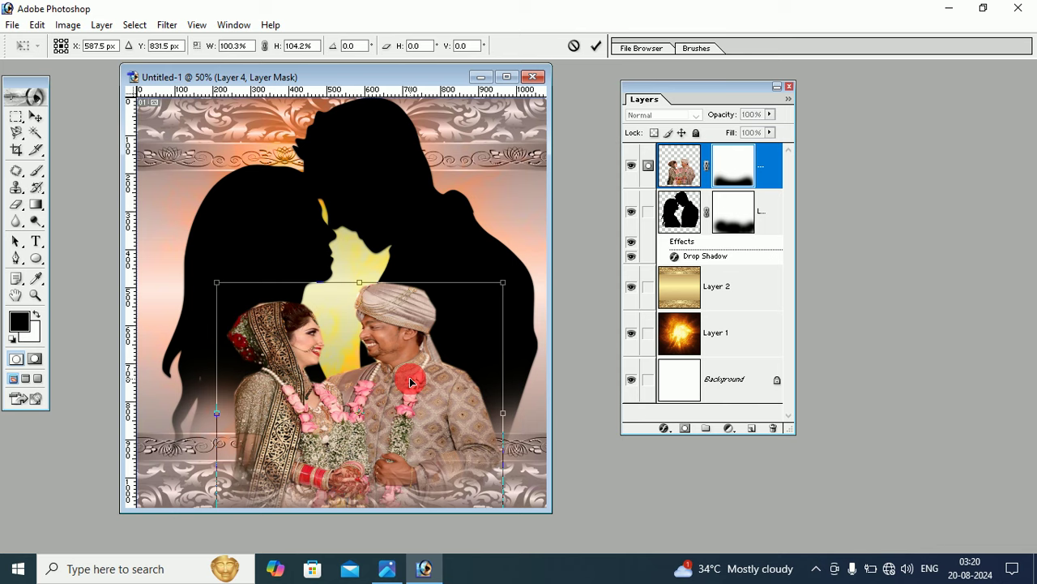
{"action": "left_click_drag", "start_coordinate": [357, 282], "coordinate": [360, 250]}
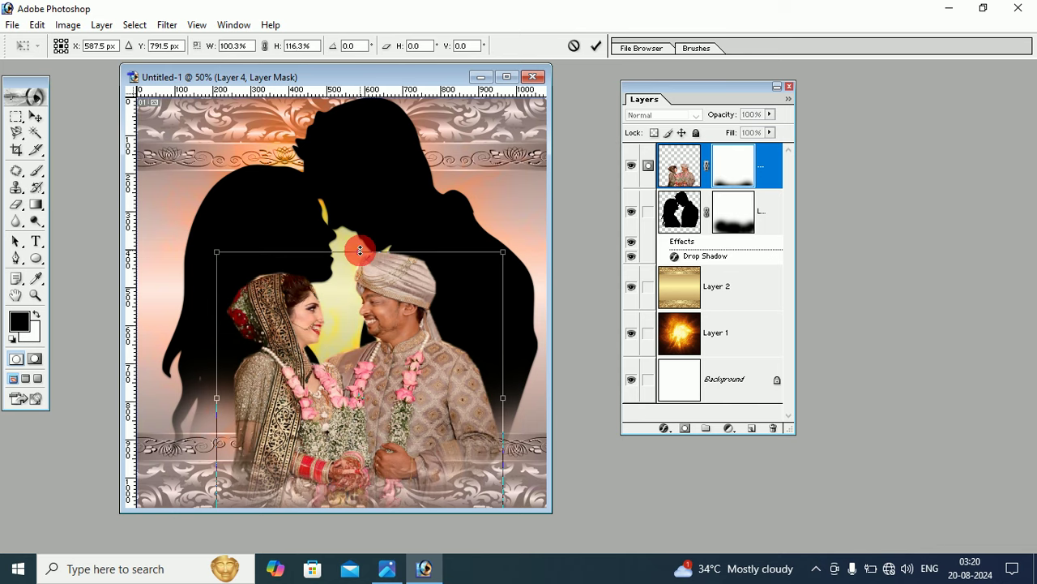
{"action": "left_click", "coordinate": [36, 116]}
{"action": "left_click", "coordinate": [425, 232]}
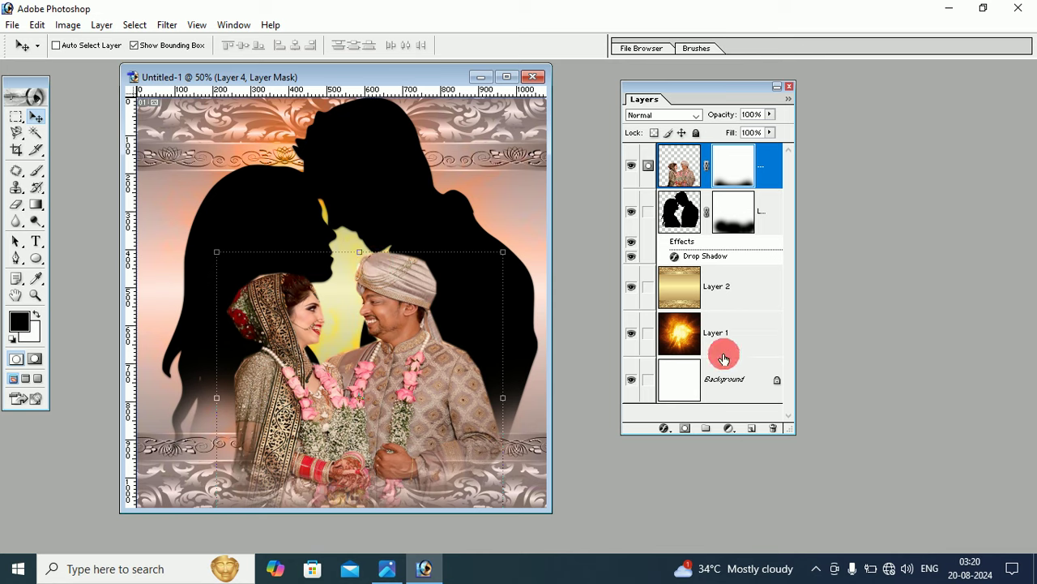
Step: Stamp all visible layers onto new Layer 5 and raise its contrast by 21 with slight brightness
{"action": "left_click", "coordinate": [752, 431]}
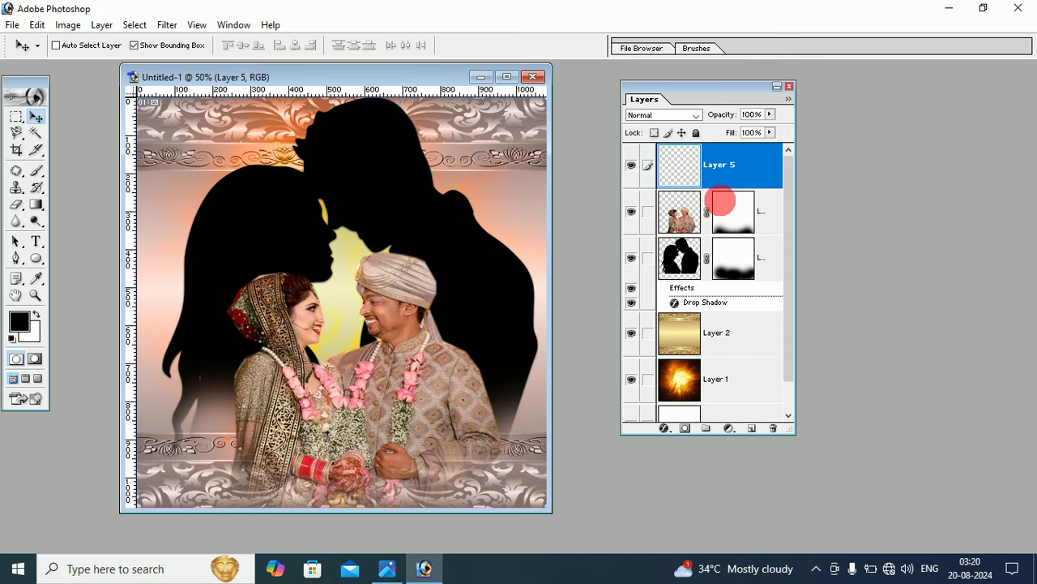
{"action": "key", "text": "ctrl+shift+alt+e"}
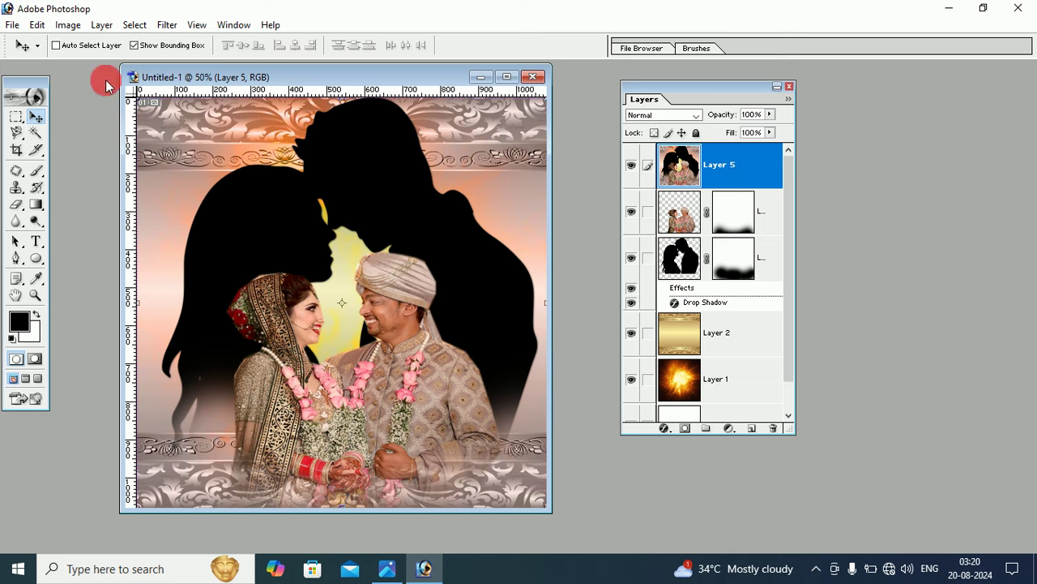
{"action": "left_click", "coordinate": [69, 25]}
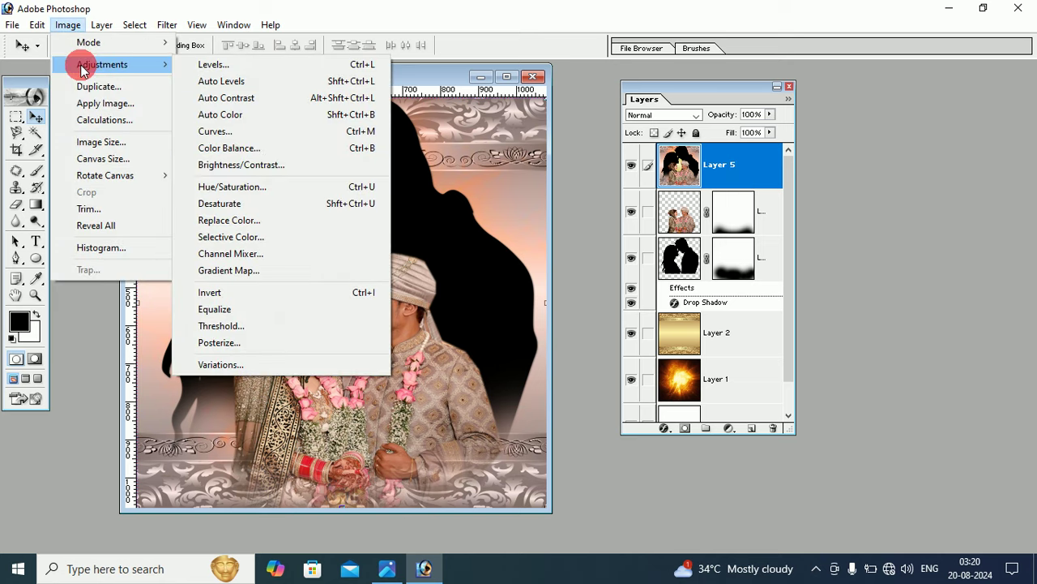
{"action": "mouse_move", "coordinate": [102, 64]}
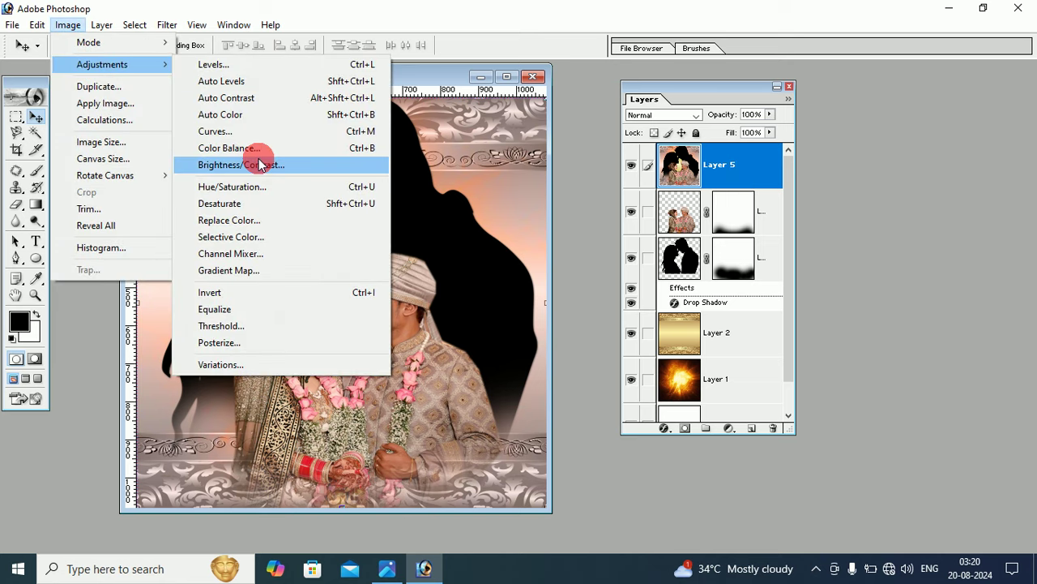
{"action": "left_click", "coordinate": [256, 167]}
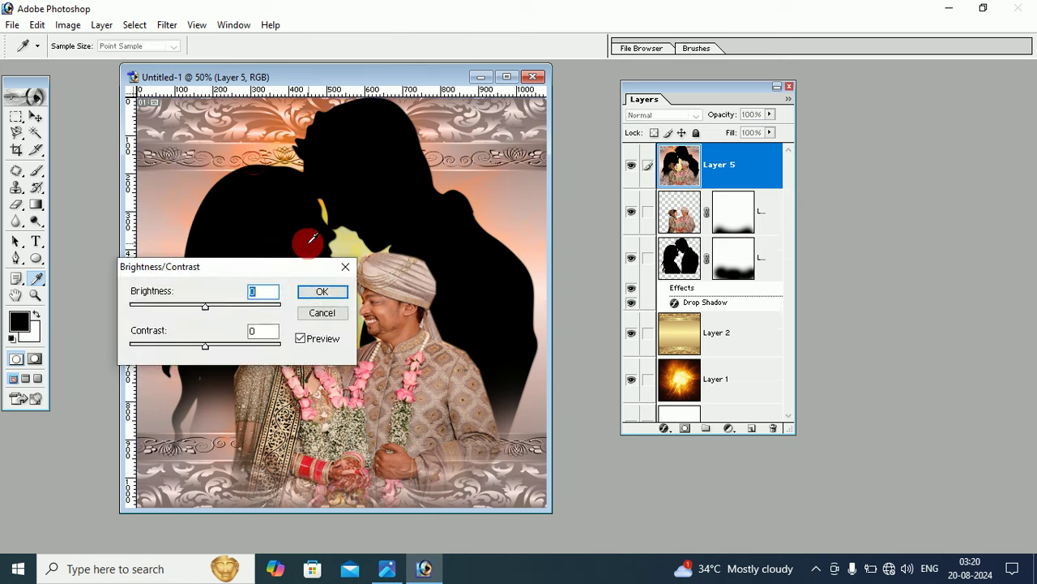
{"action": "left_click_drag", "start_coordinate": [278, 267], "coordinate": [590, 185]}
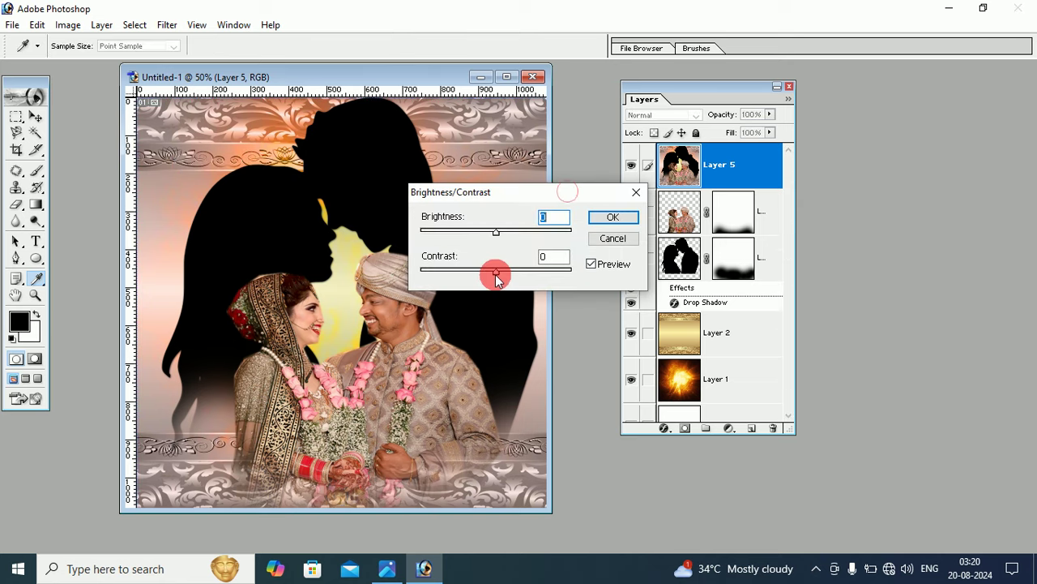
{"action": "left_click_drag", "start_coordinate": [496, 274], "coordinate": [511, 271]}
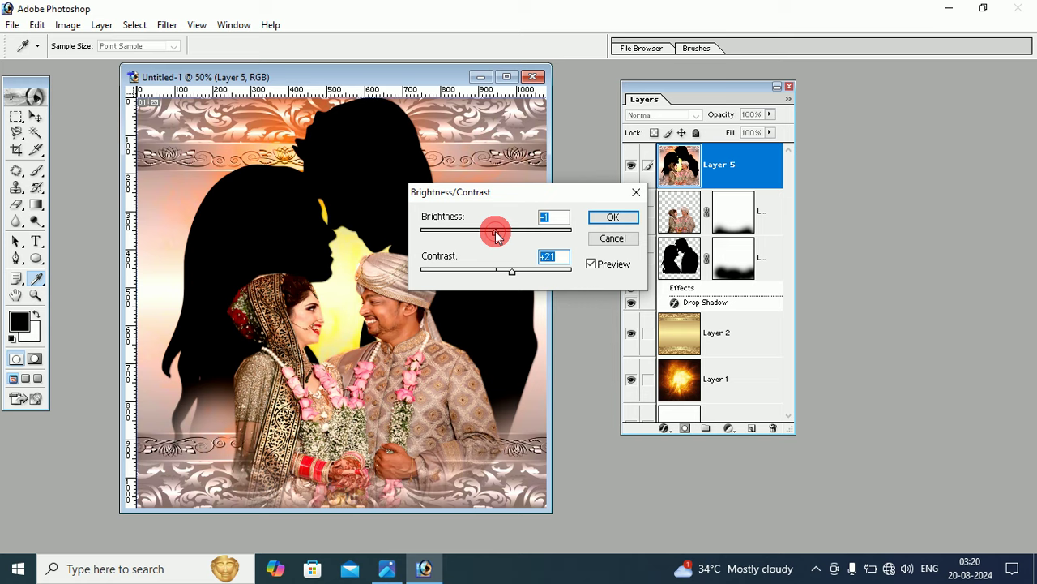
{"action": "left_click_drag", "start_coordinate": [500, 235], "coordinate": [499, 236]}
{"action": "left_click", "coordinate": [614, 218]}
Step: Toggle Layer 5's visibility to compare the poster before and after the adjustment
{"action": "key", "text": "v"}
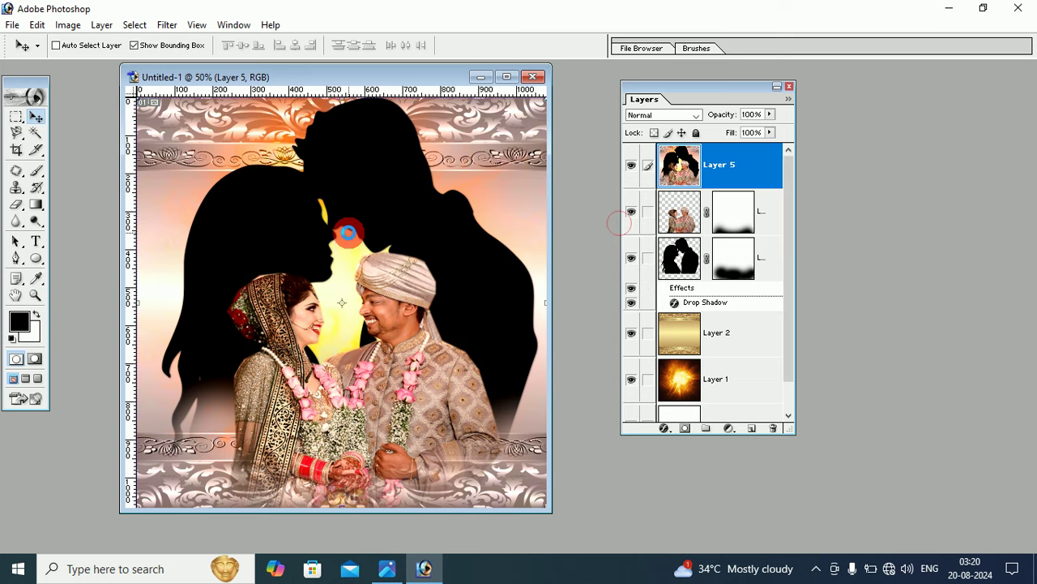
{"action": "left_click", "coordinate": [631, 166]}
{"action": "left_click", "coordinate": [631, 166]}
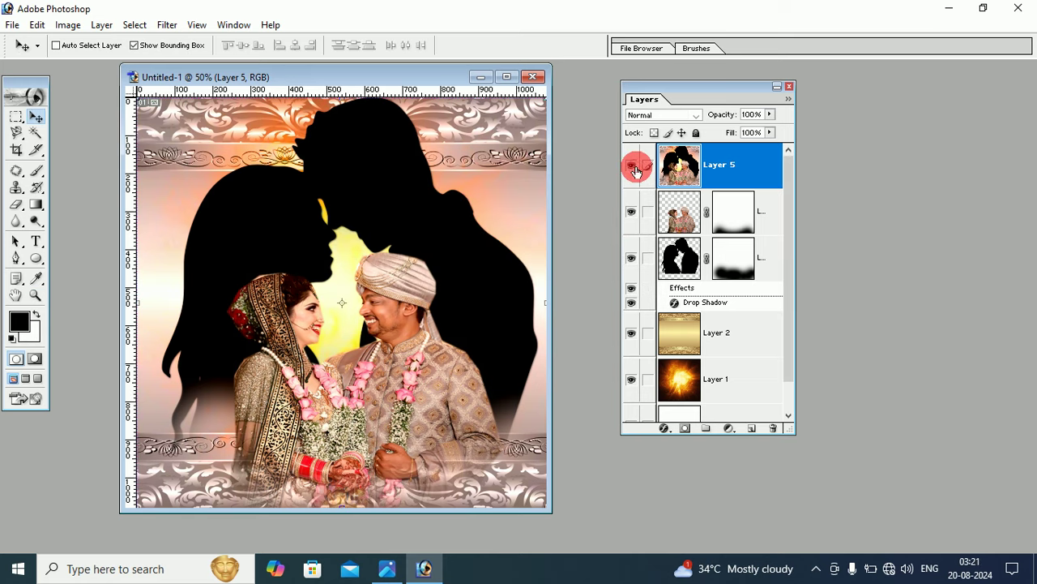
Step: Save the poster as JPEG dddee in the 3 photos folder at maximum quality 12
{"action": "left_click", "coordinate": [12, 24]}
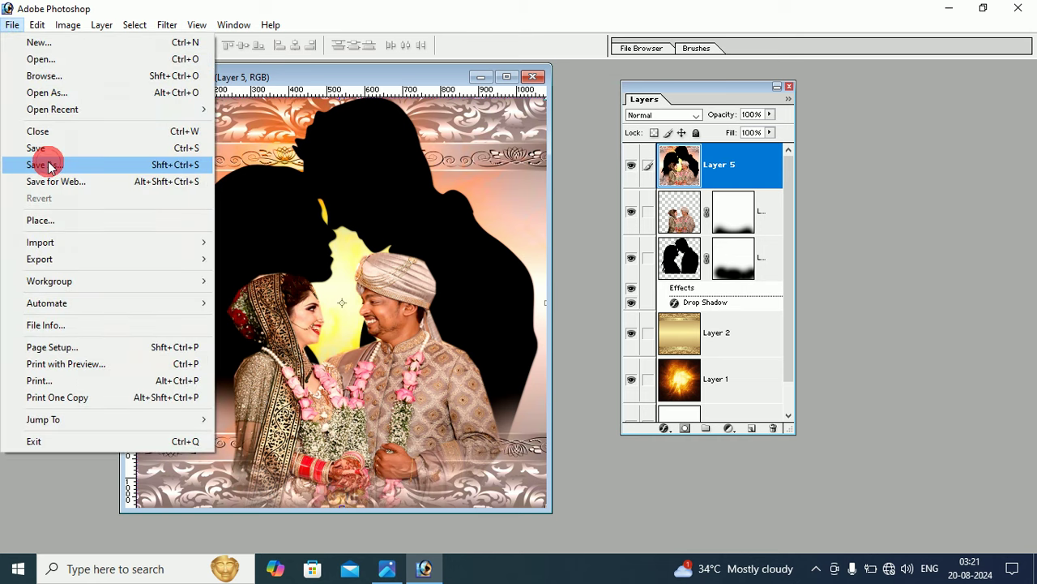
{"action": "left_click", "coordinate": [50, 166]}
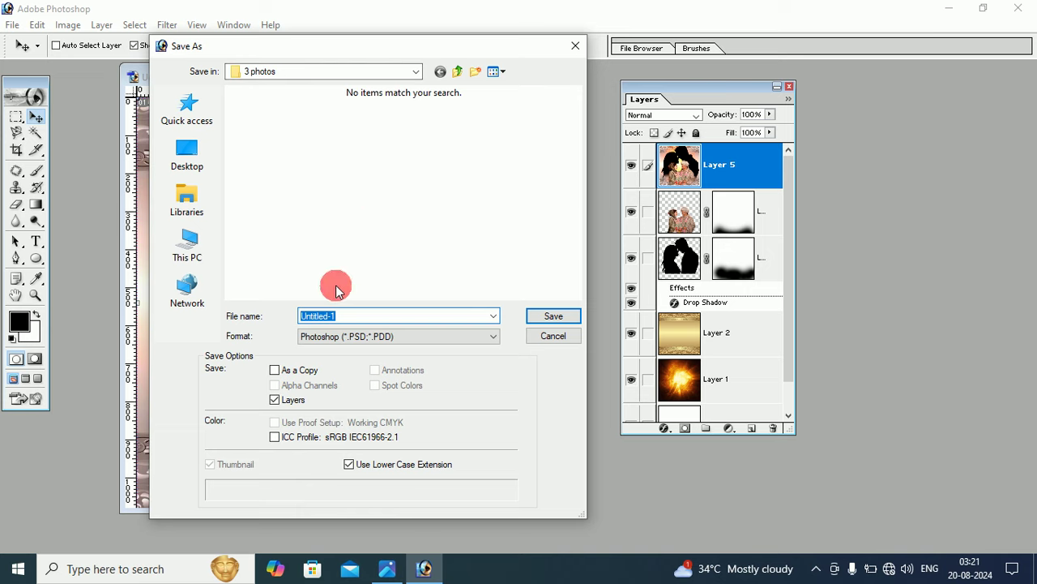
{"action": "left_click", "coordinate": [324, 336]}
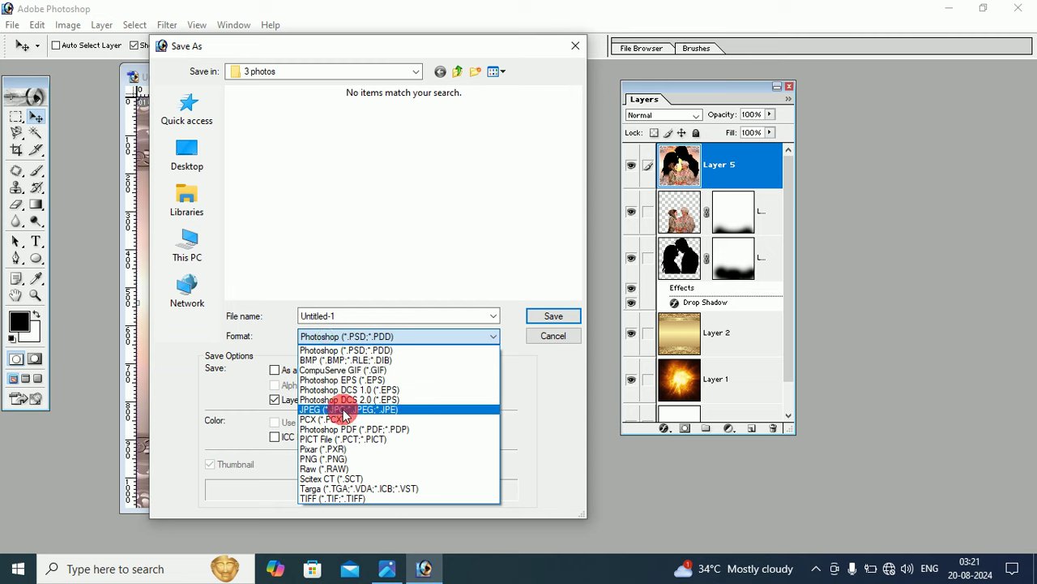
{"action": "left_click", "coordinate": [335, 410]}
{"action": "type", "text": "dddee"}
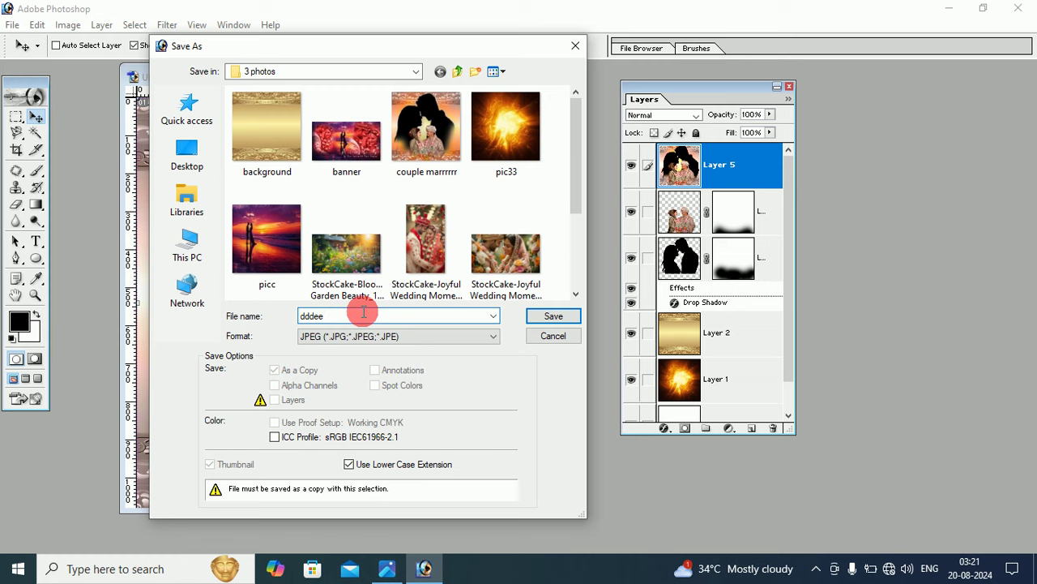
{"action": "left_click", "coordinate": [547, 322]}
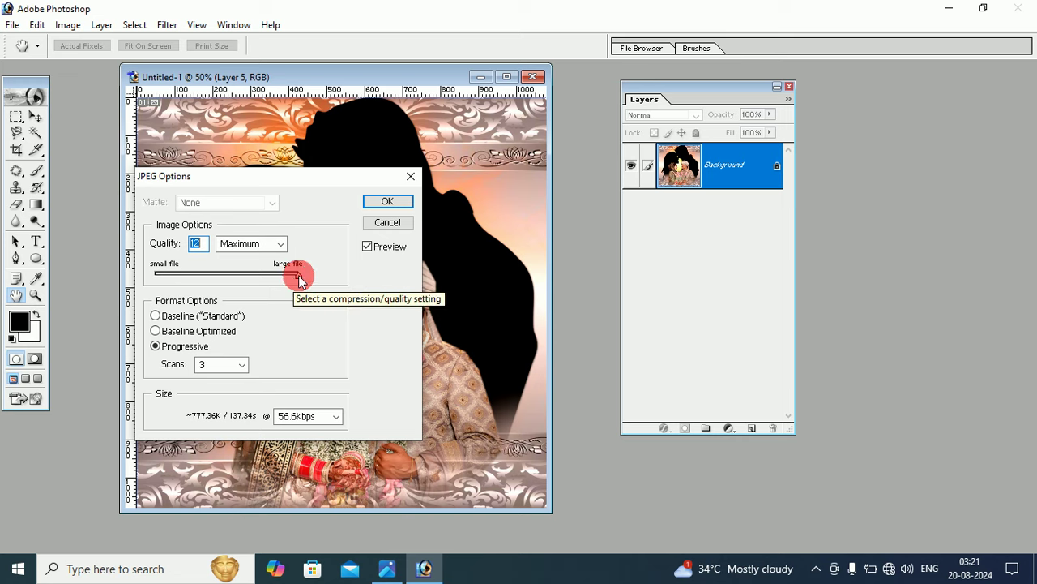
{"action": "left_click", "coordinate": [386, 202]}
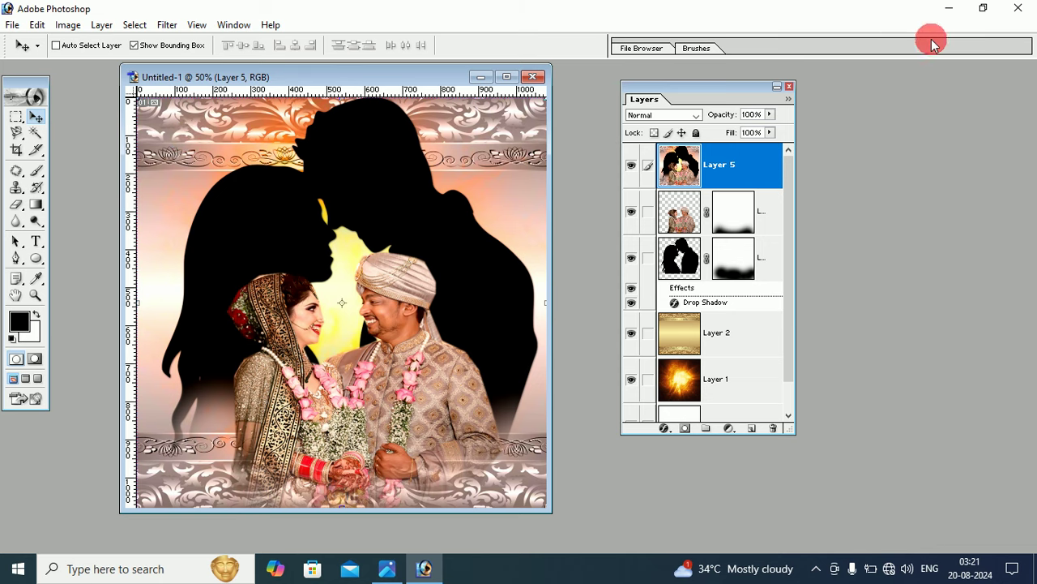
Step: Minimize Photoshop and the 79.jpg viewer, then select dddee in for upload > 3 photos
{"action": "left_click", "coordinate": [947, 11]}
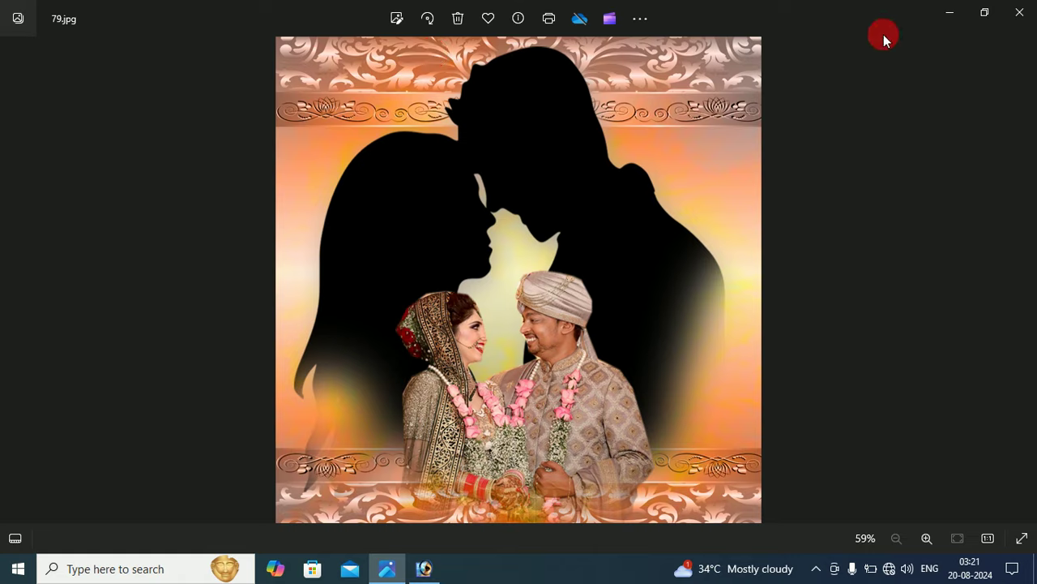
{"action": "left_click", "coordinate": [949, 17]}
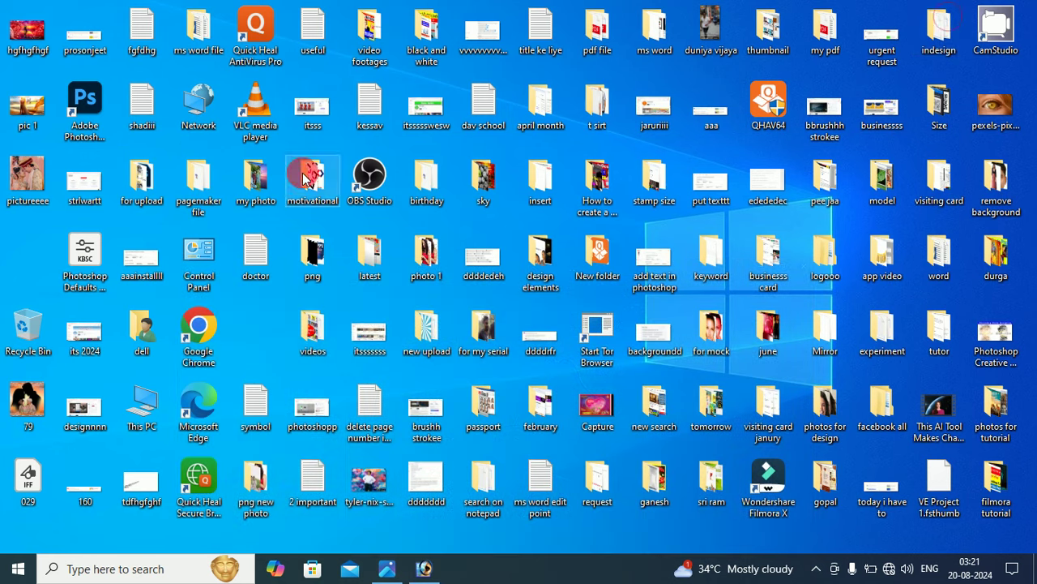
{"action": "double_click", "coordinate": [129, 179]}
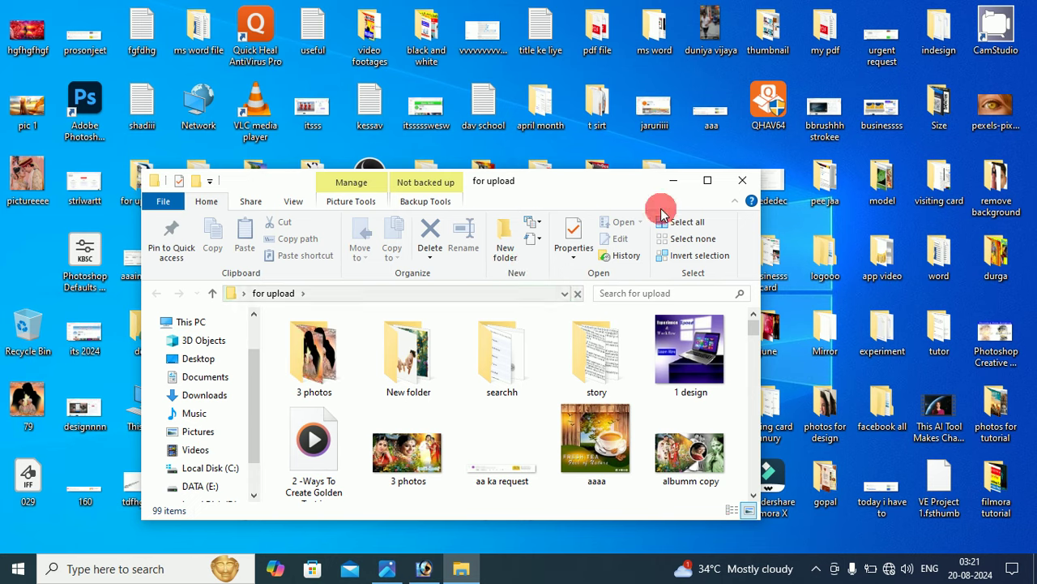
{"action": "double_click", "coordinate": [299, 354]}
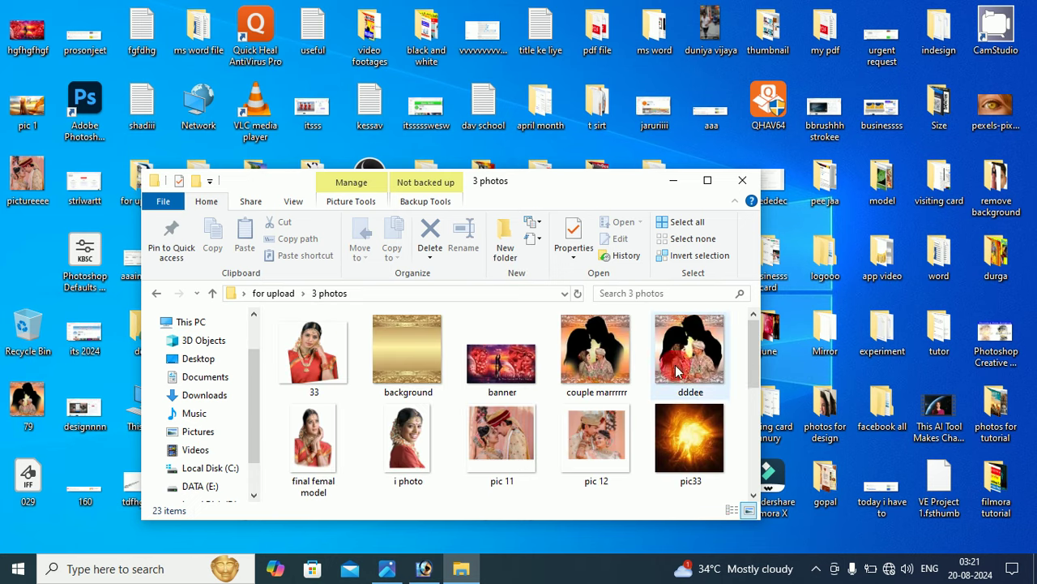
{"action": "left_click", "coordinate": [701, 365]}
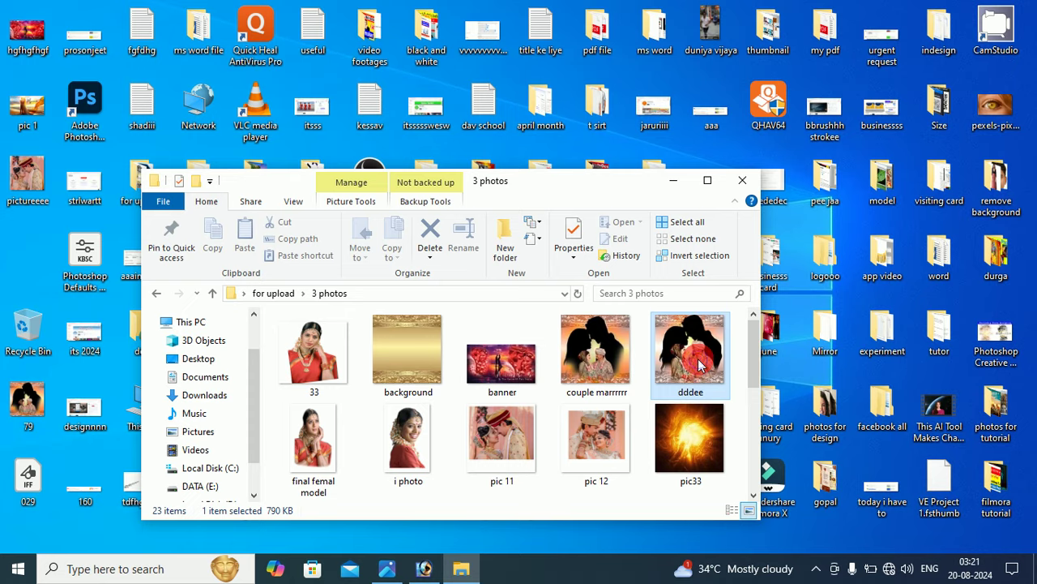
{"action": "right_click", "coordinate": [701, 365]}
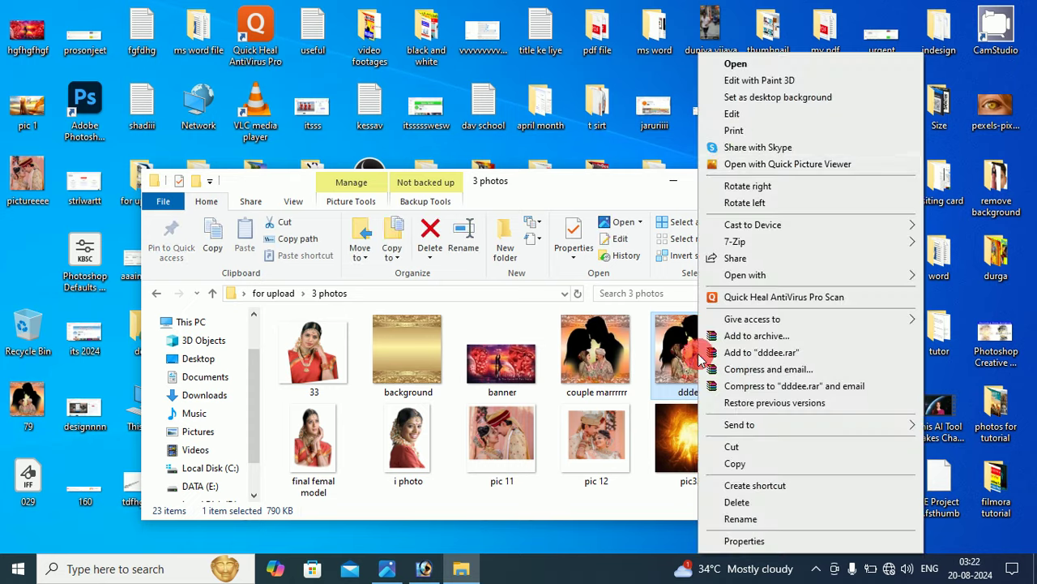
Step: Open dddee in Photos, close 79.jpg, maximize the viewer, and compare with Photoshop
{"action": "left_click", "coordinate": [737, 65]}
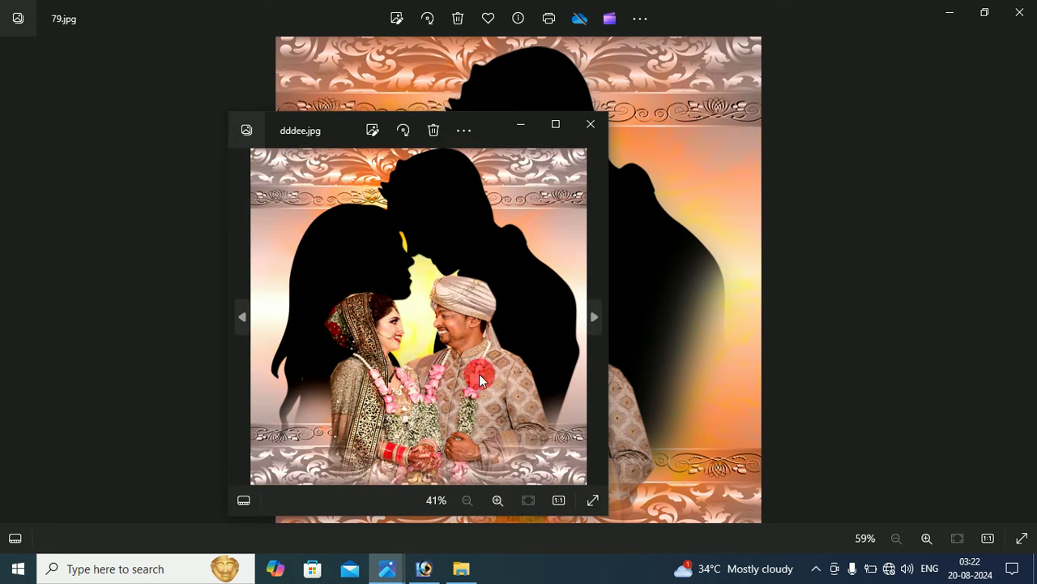
{"action": "left_click", "coordinate": [1020, 12]}
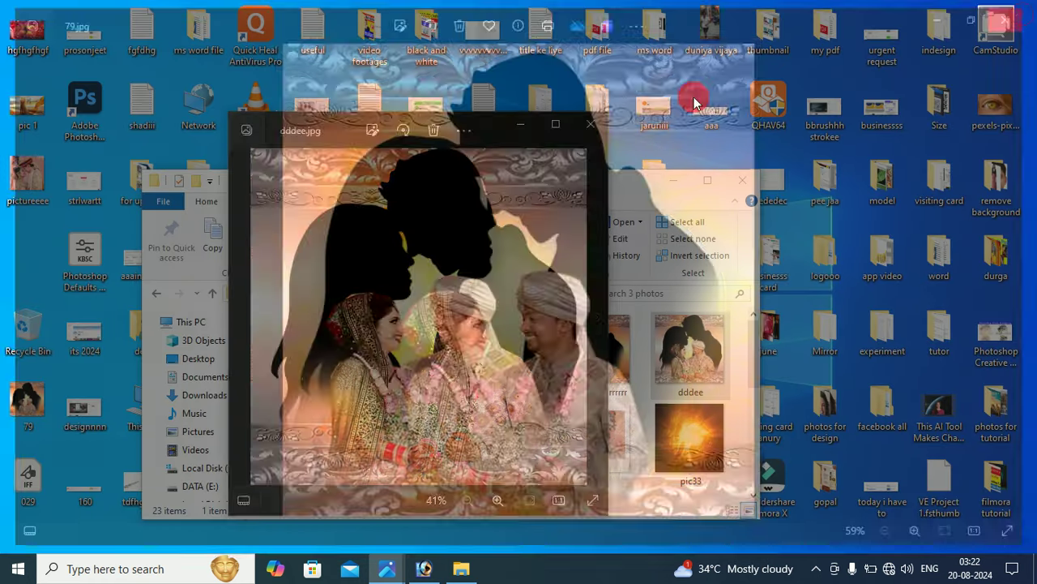
{"action": "left_click", "coordinate": [555, 124]}
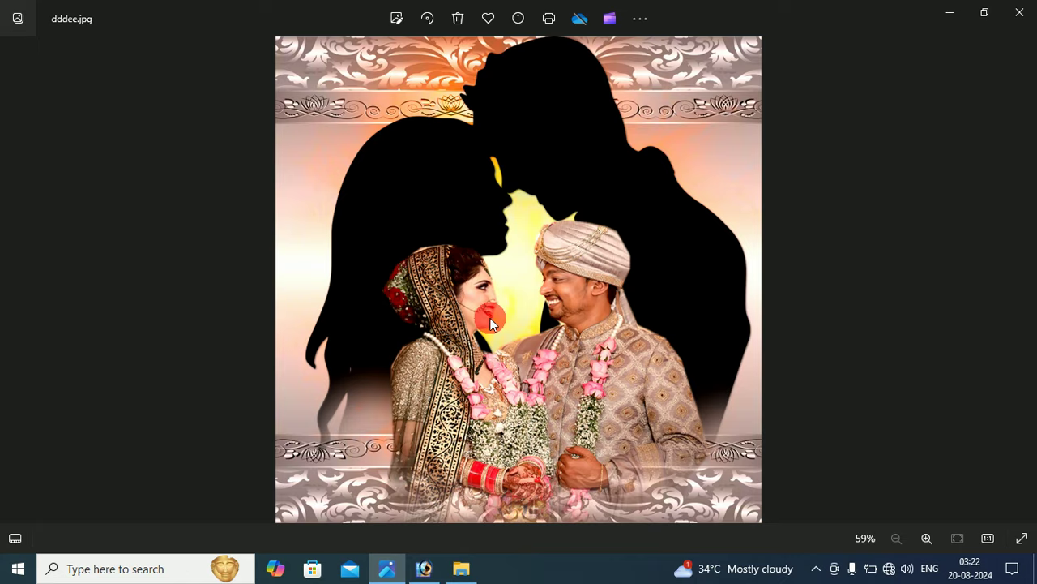
{"action": "left_click", "coordinate": [425, 570]}
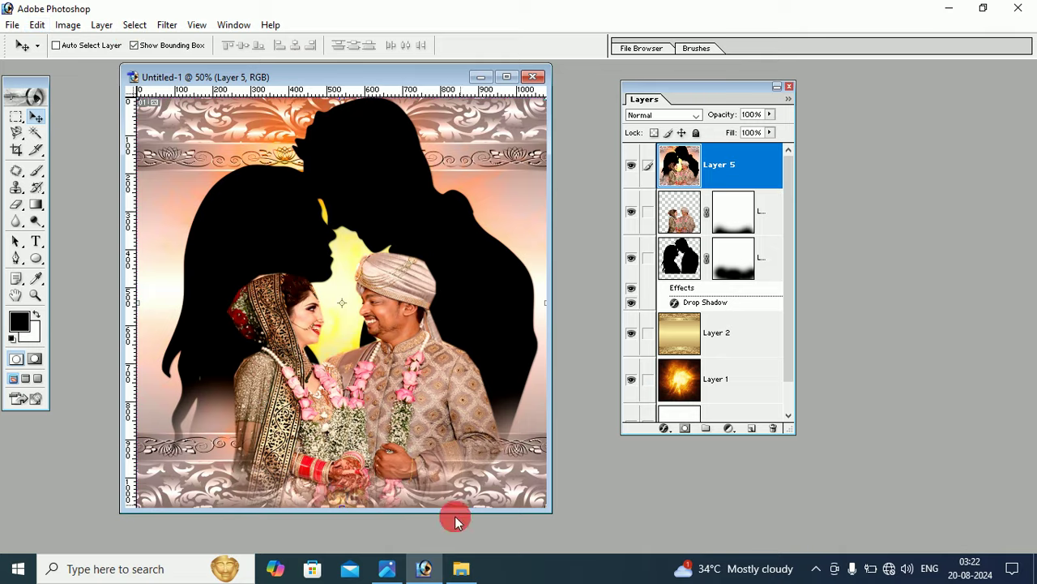
{"action": "left_click", "coordinate": [396, 569]}
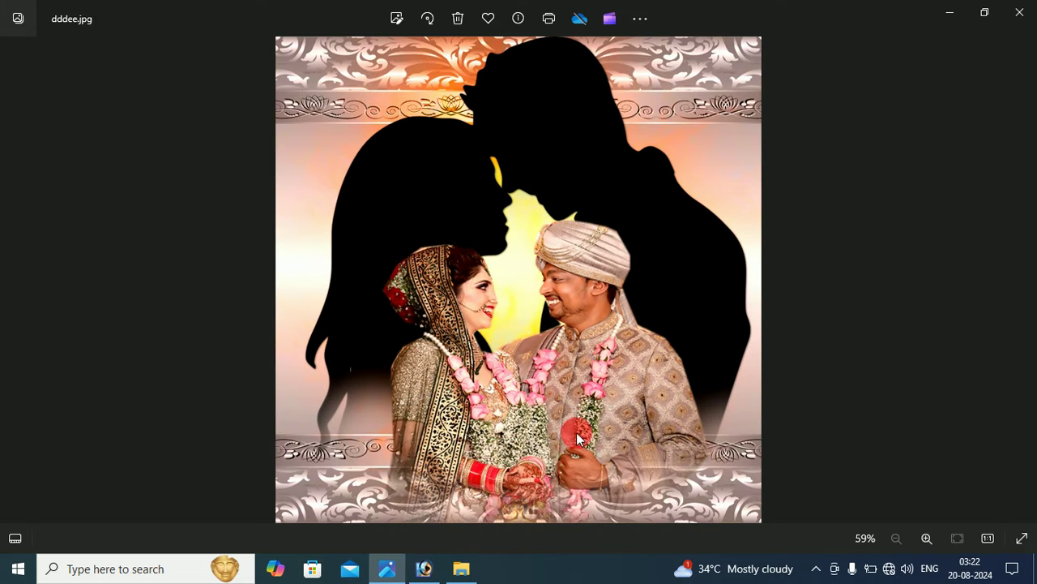